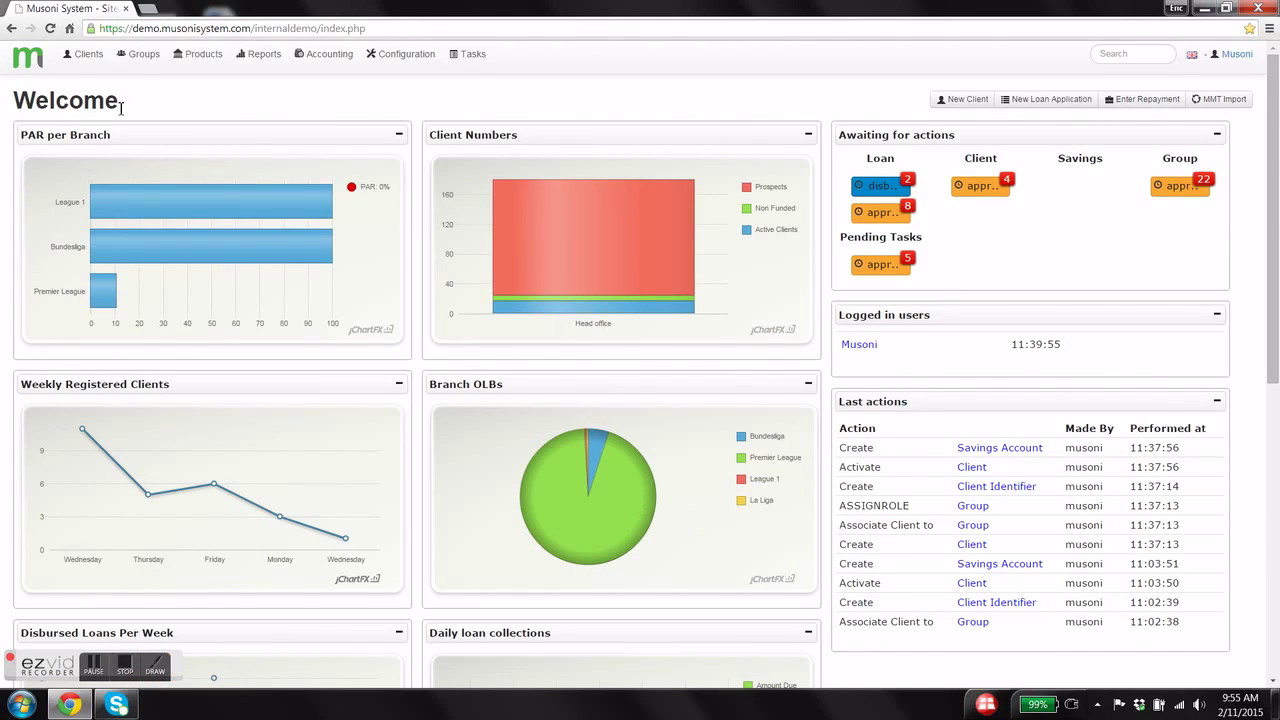
# - Open the Create Client form from the Clients menu via Register Client
pyautogui.click(88, 55)
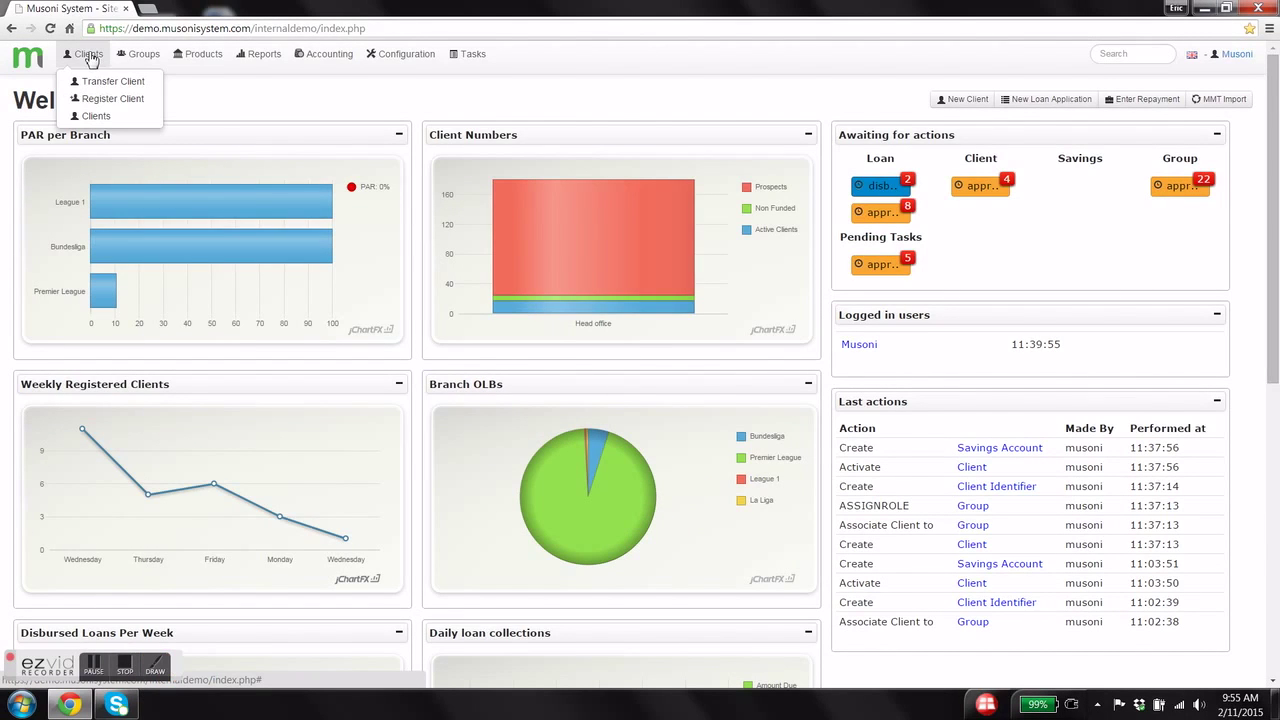
pyautogui.click(102, 101)
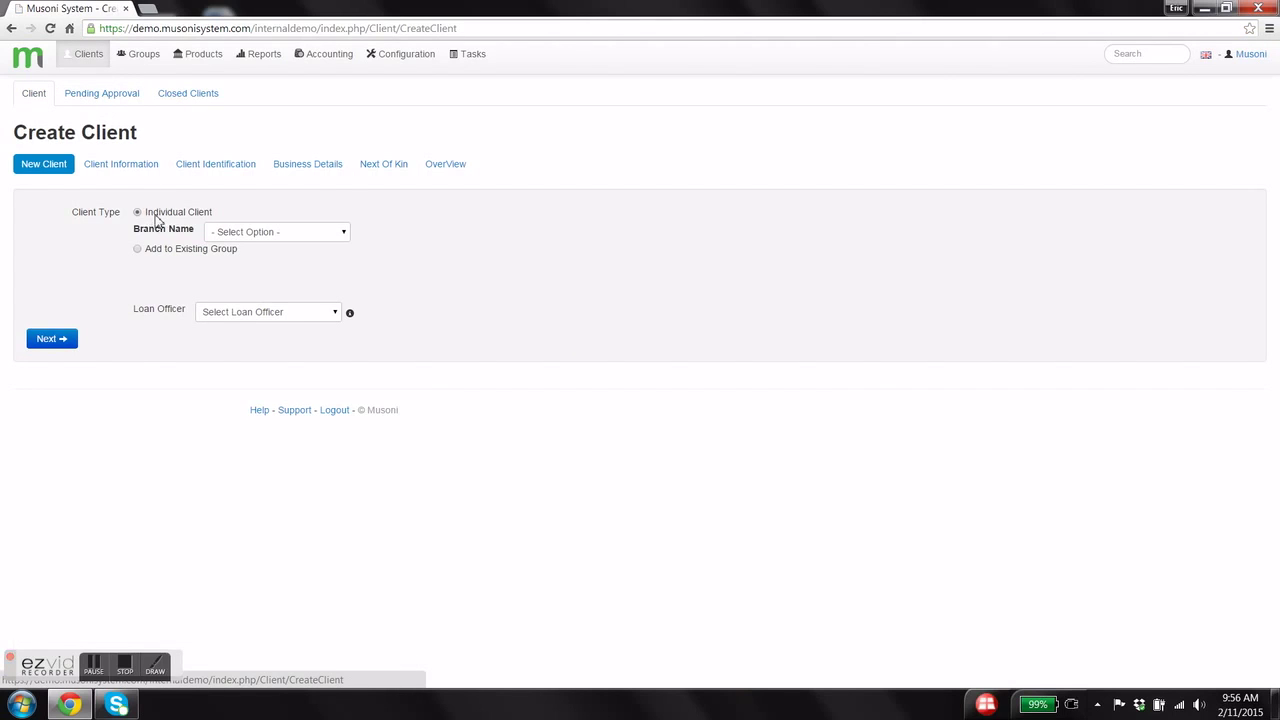
# - Set the client's branch to Premier League and assign a loan officer
pyautogui.click(138, 249)
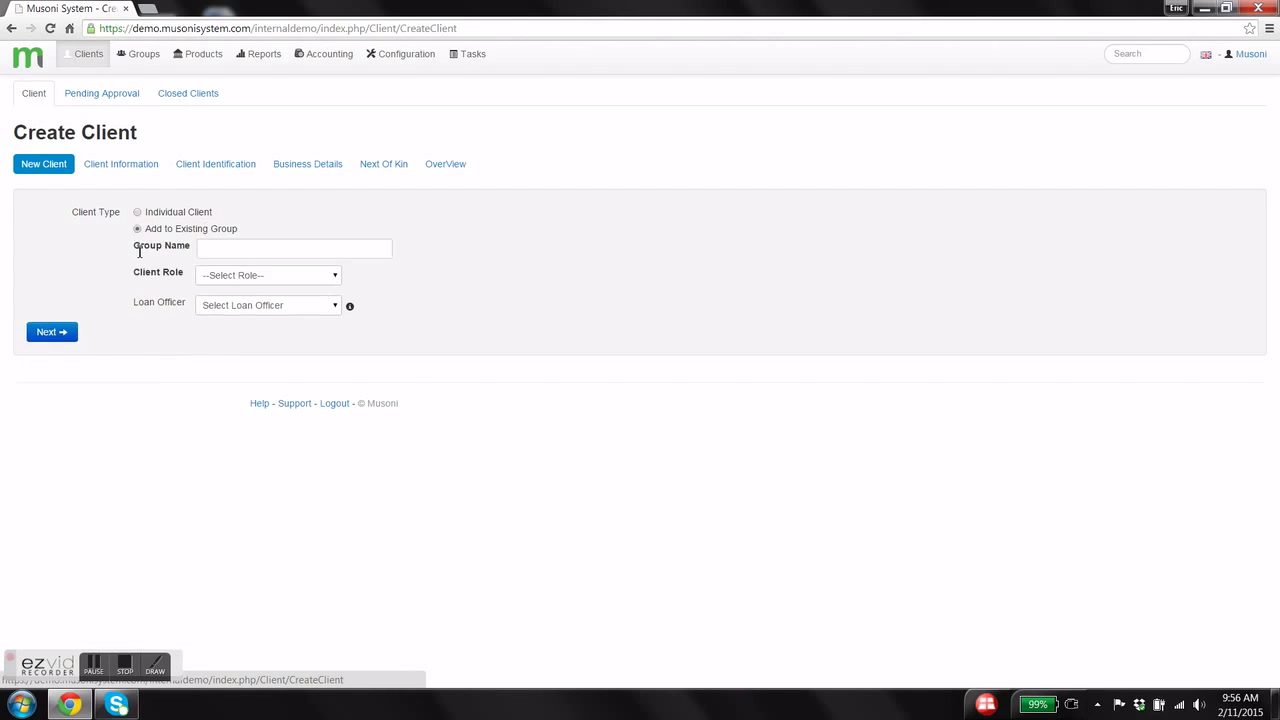
pyautogui.click(137, 213)
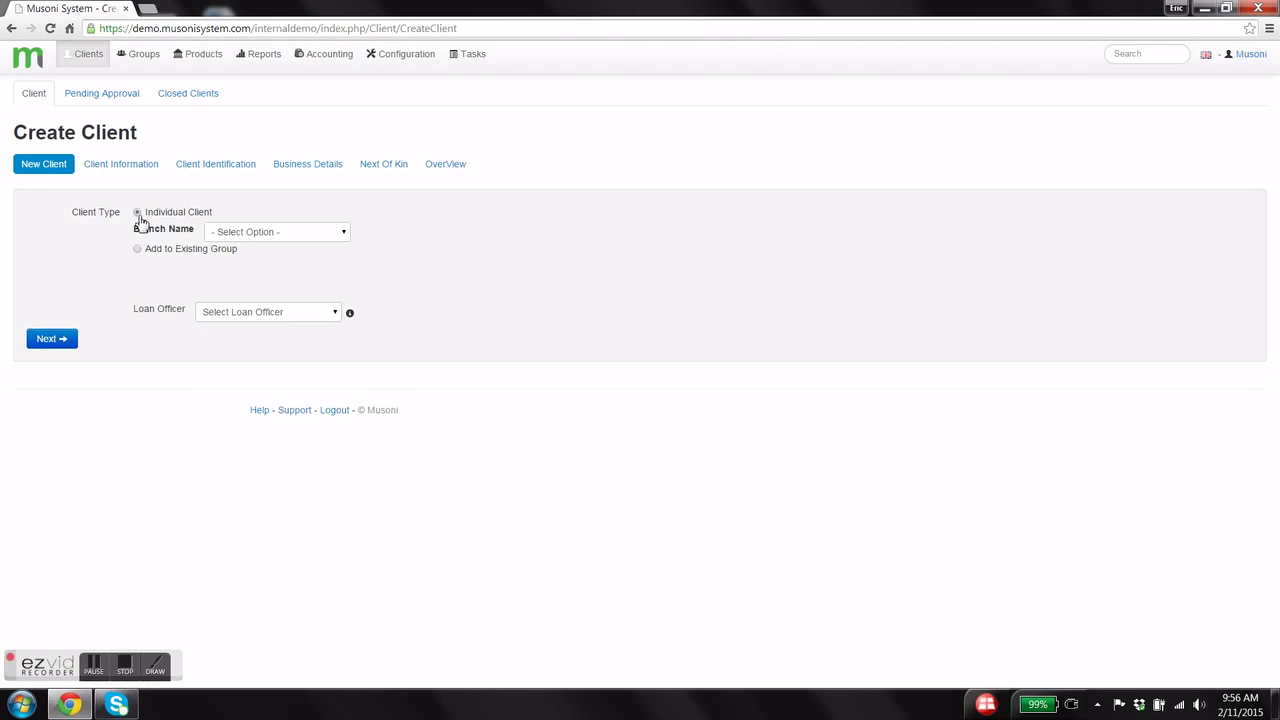
pyautogui.click(326, 238)
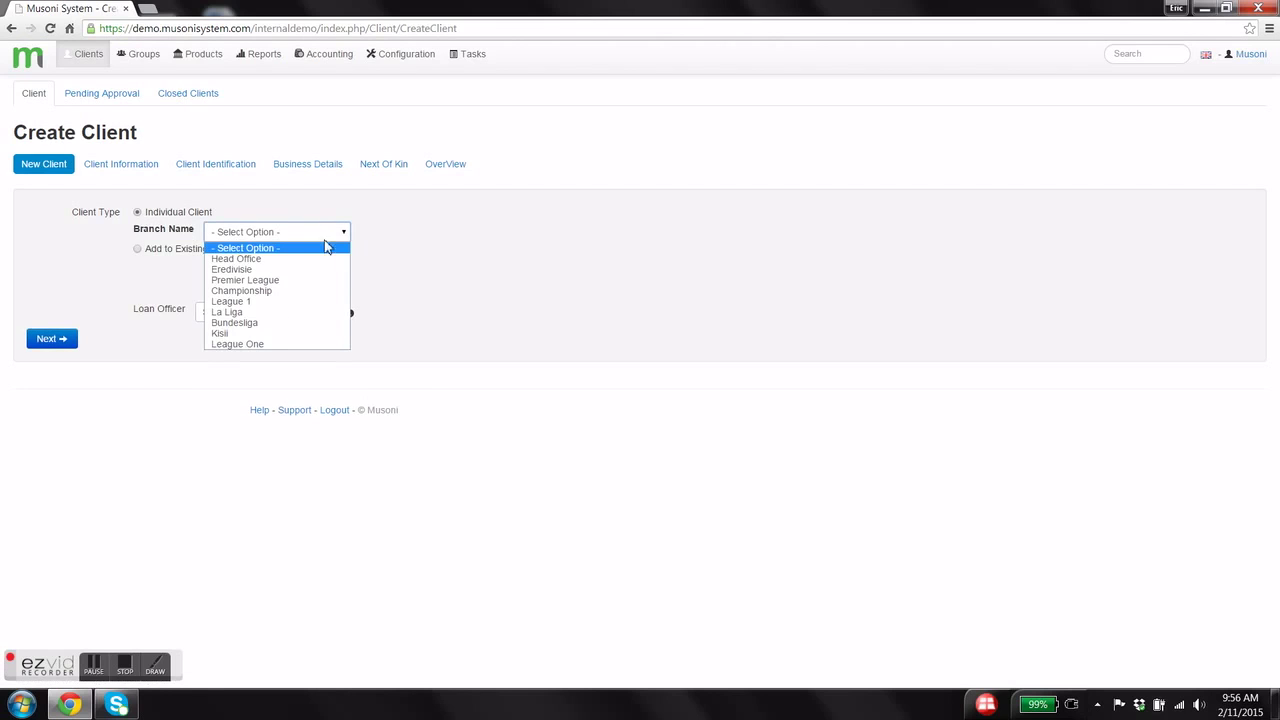
pyautogui.click(320, 271)
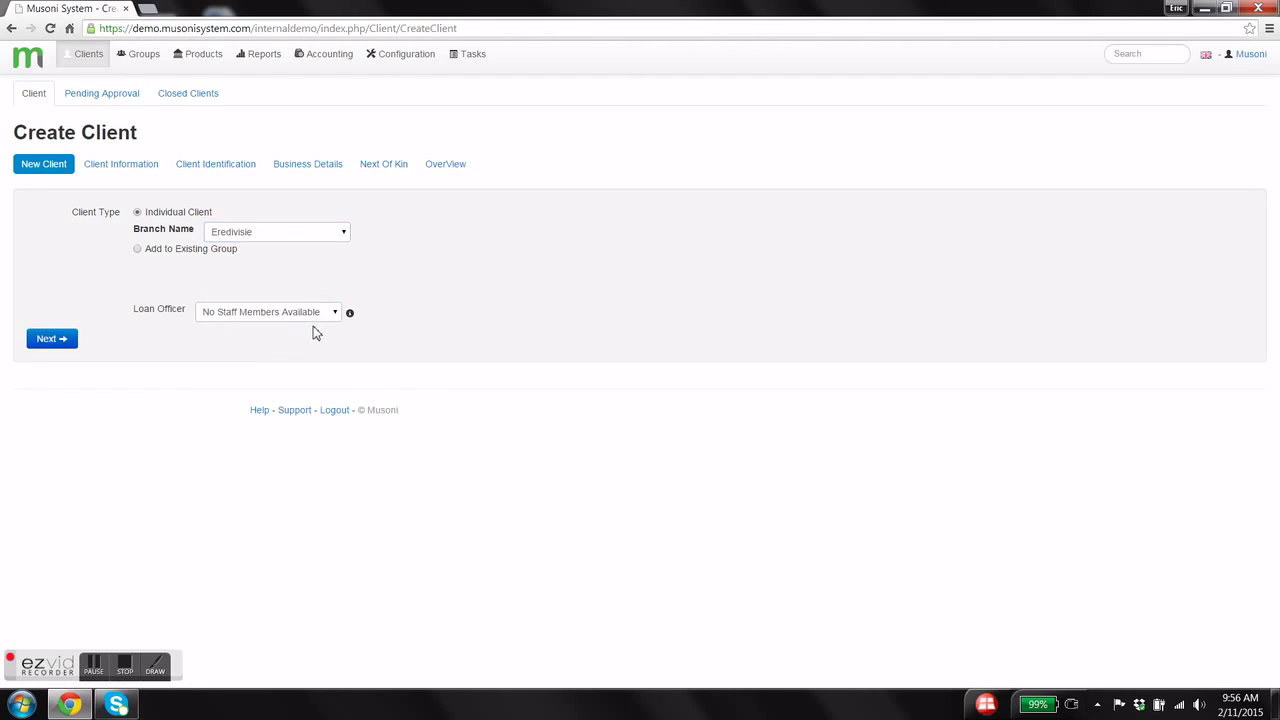
pyautogui.click(330, 318)
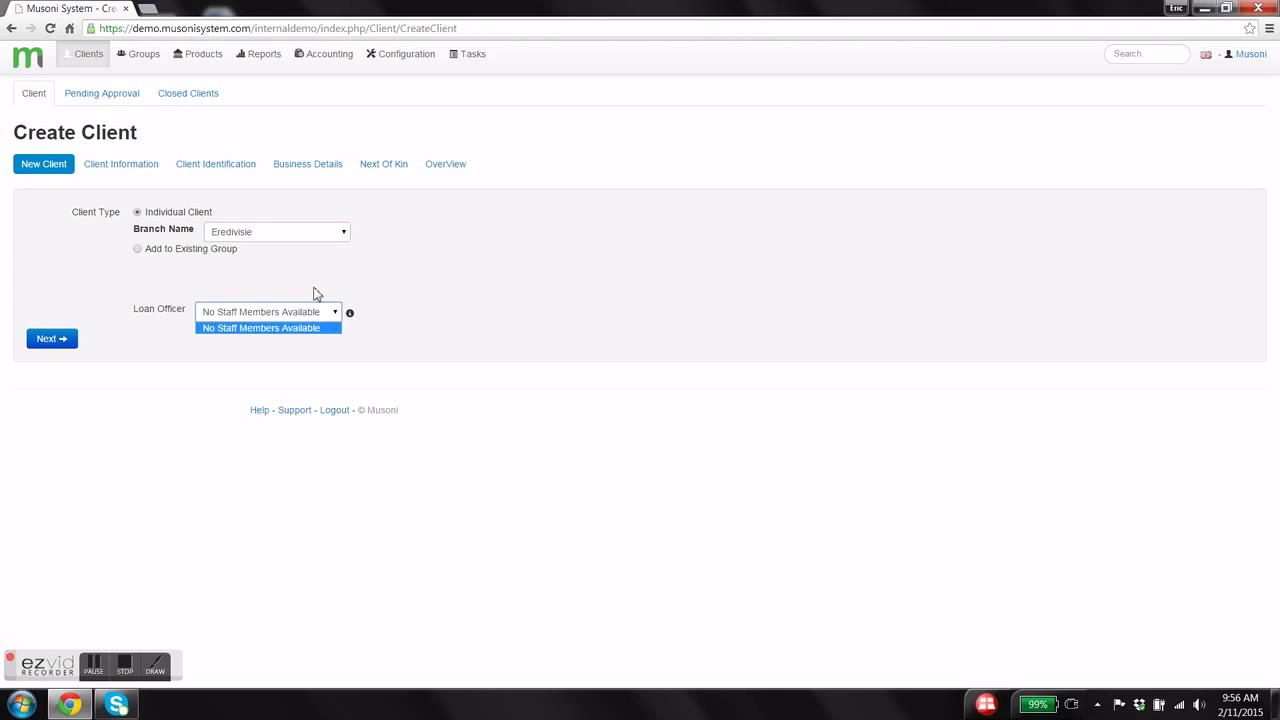
pyautogui.click(310, 262)
pyautogui.click(306, 238)
pyautogui.click(298, 278)
pyautogui.click(309, 315)
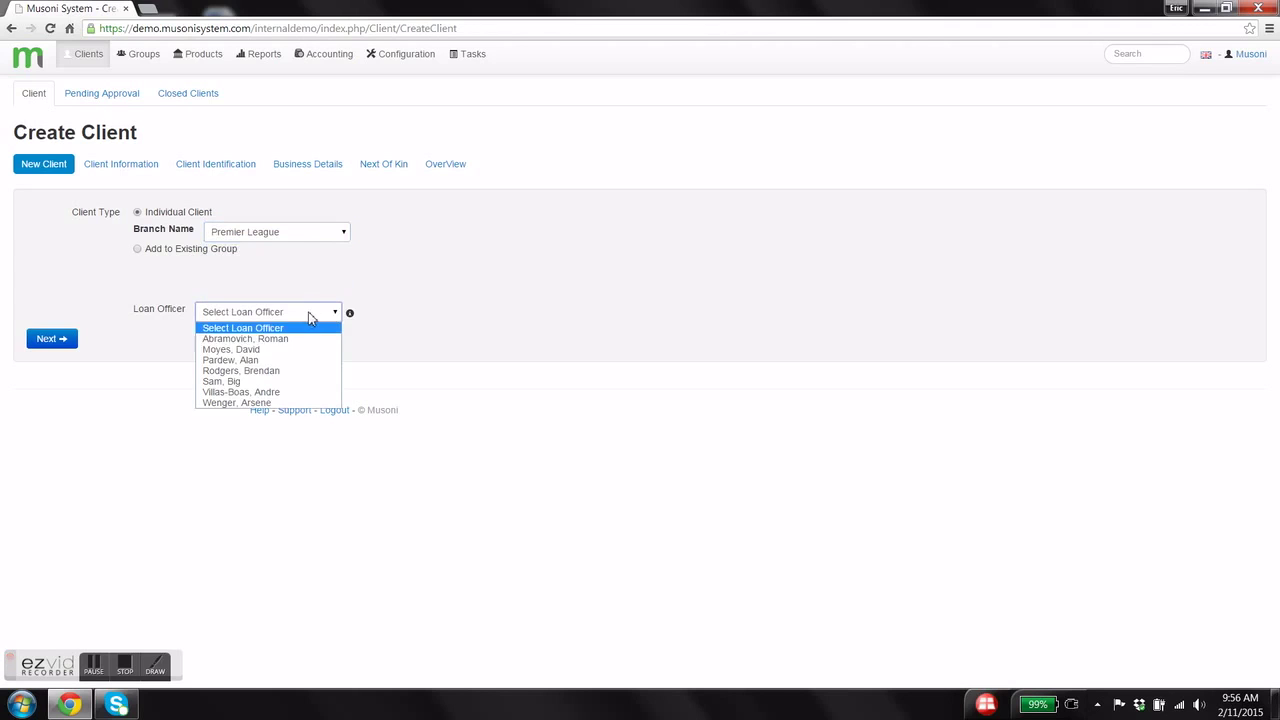
pyautogui.click(290, 350)
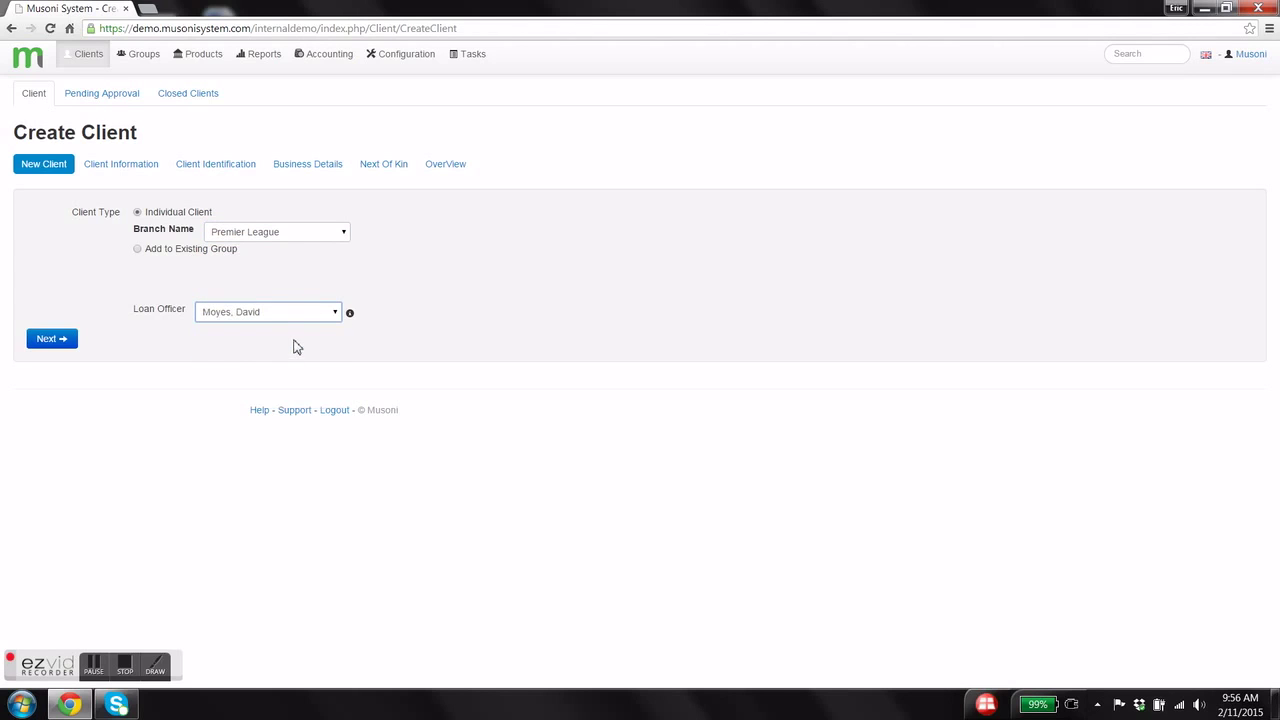
# - Add the client to group US Presidents - (Premier League) with role Member, then continue
pyautogui.click(138, 252)
pyautogui.click(222, 250)
pyautogui.write('pre')
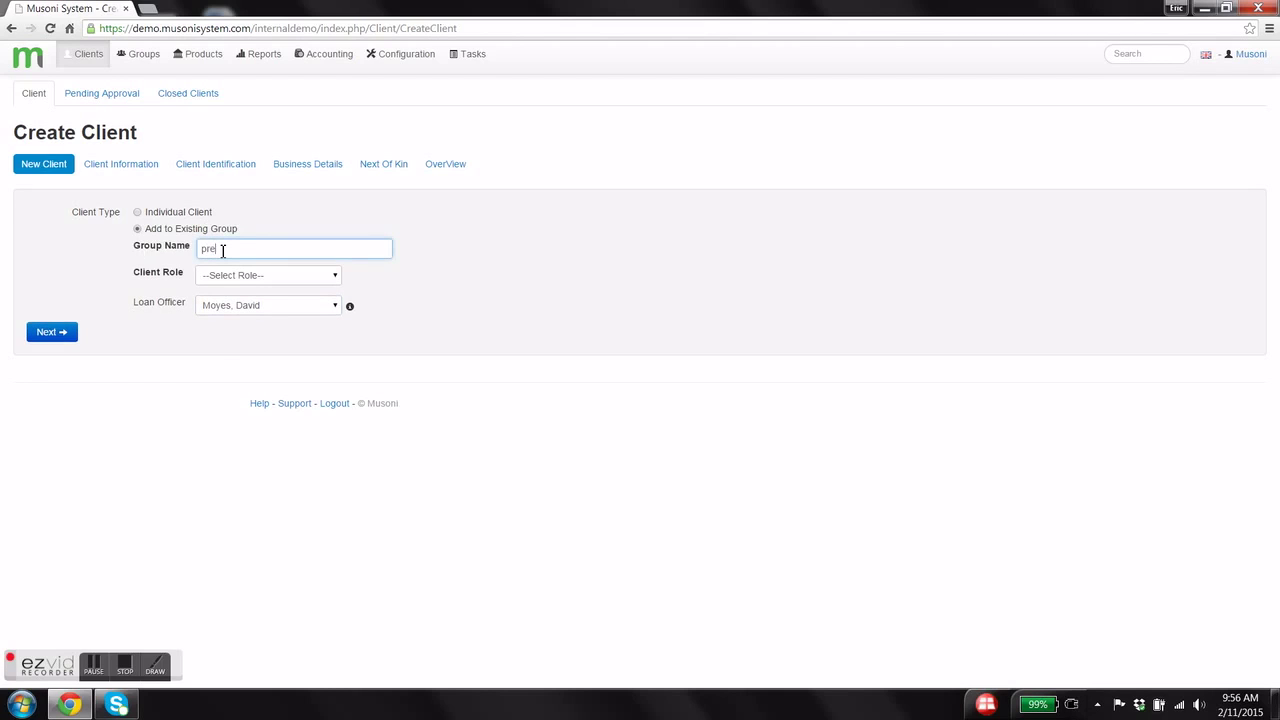
pyautogui.click(232, 266)
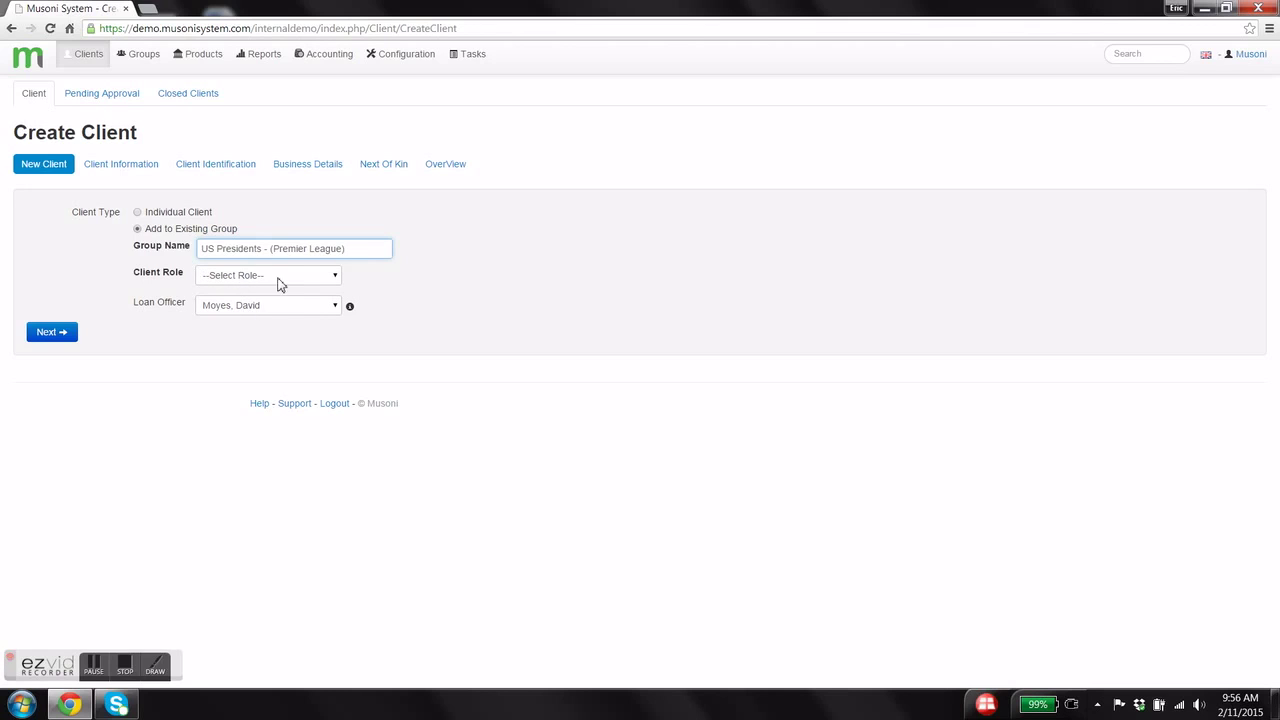
pyautogui.click(278, 280)
pyautogui.click(270, 310)
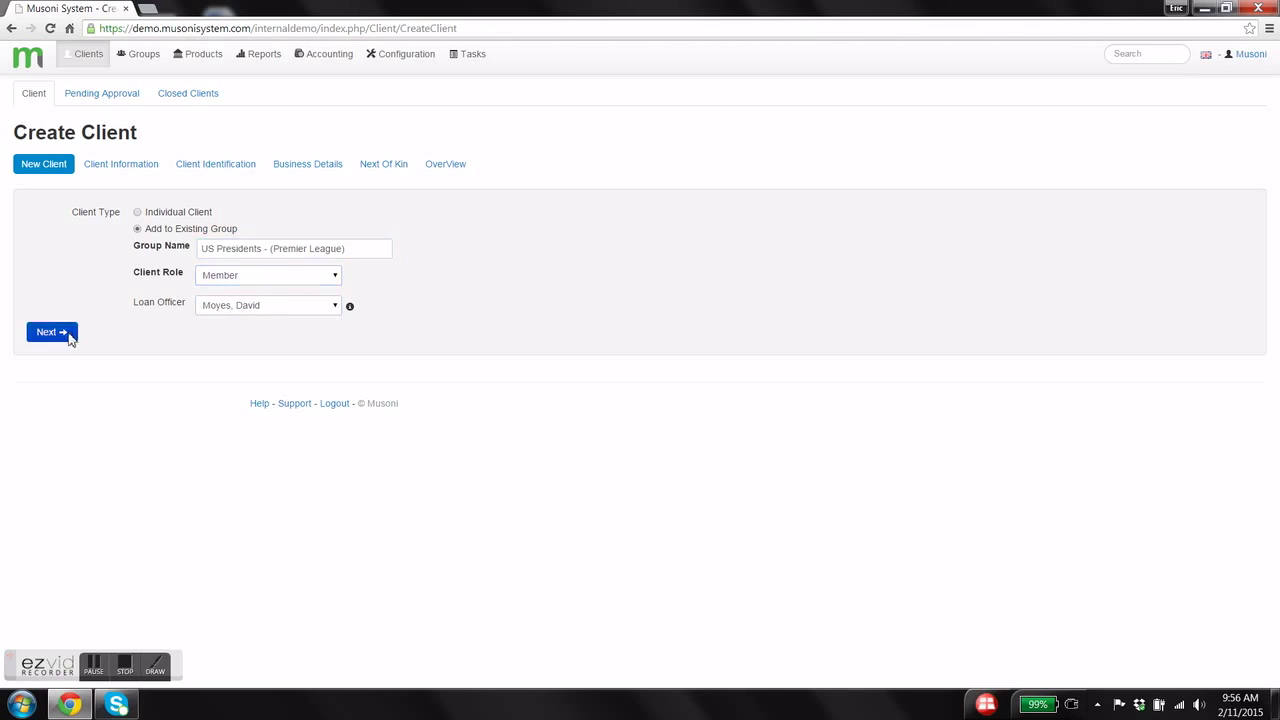
pyautogui.click(66, 332)
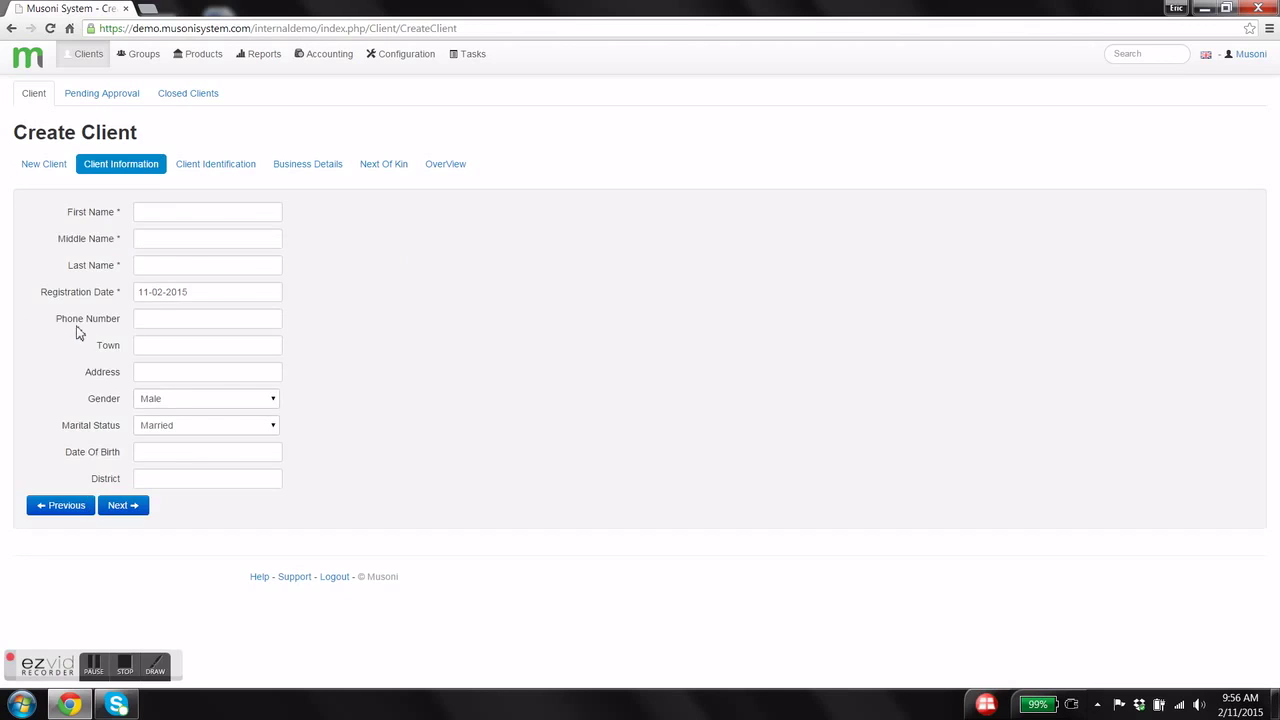
# - Enter the client's first, middle and last names
pyautogui.click(150, 211)
pyautogui.press('Tab')
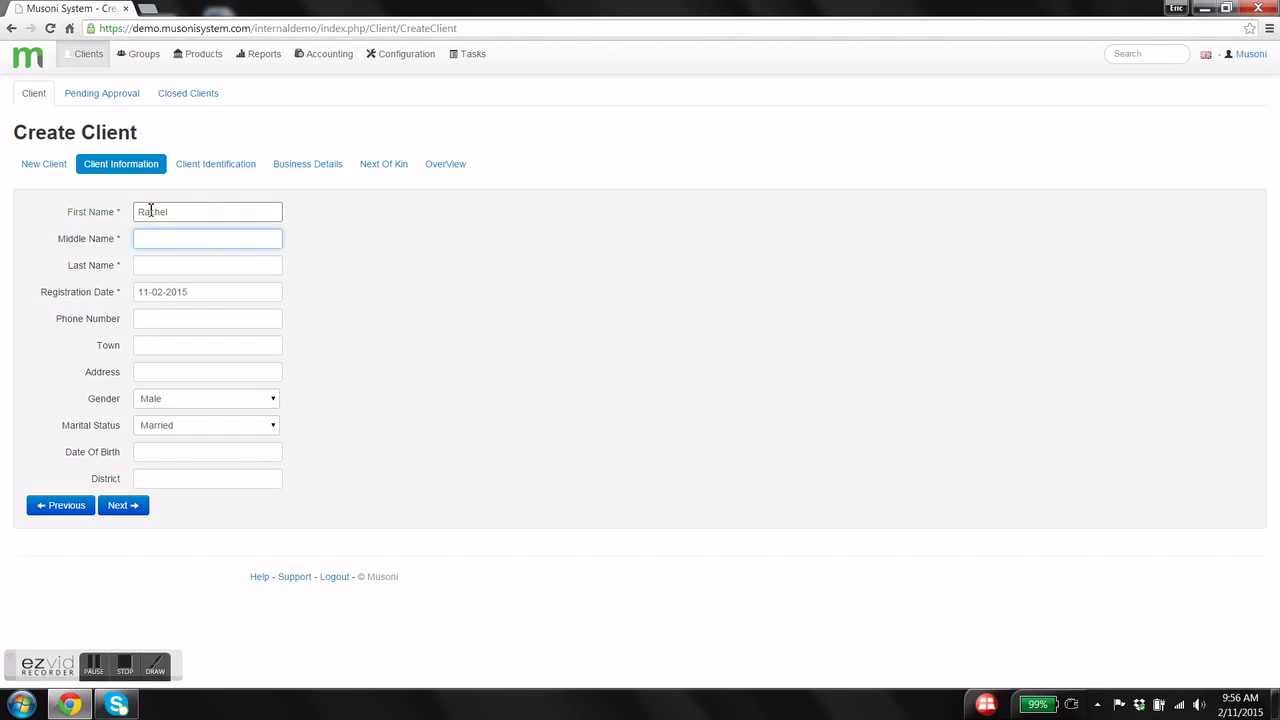
pyautogui.press('Tab')
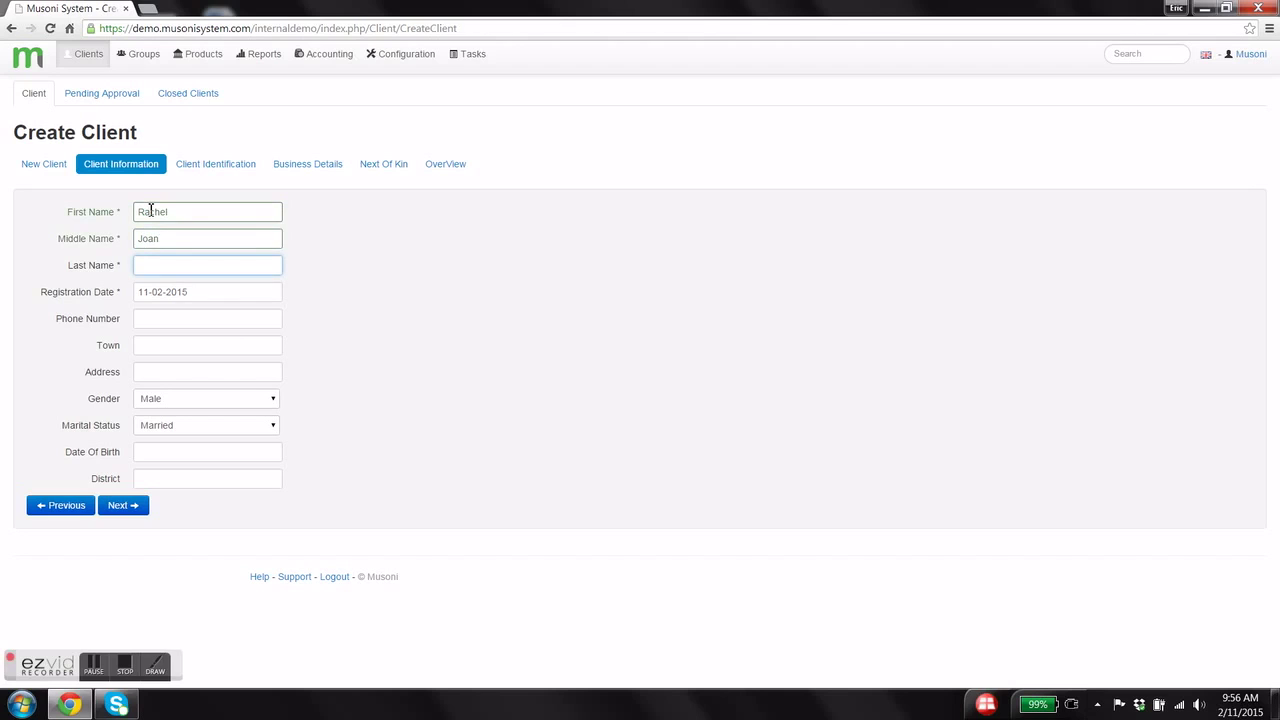
# - Enter a valid 10-digit phone number, the town Eindhoven and the street address
pyautogui.press('Tab')
pyautogui.press('Tab')
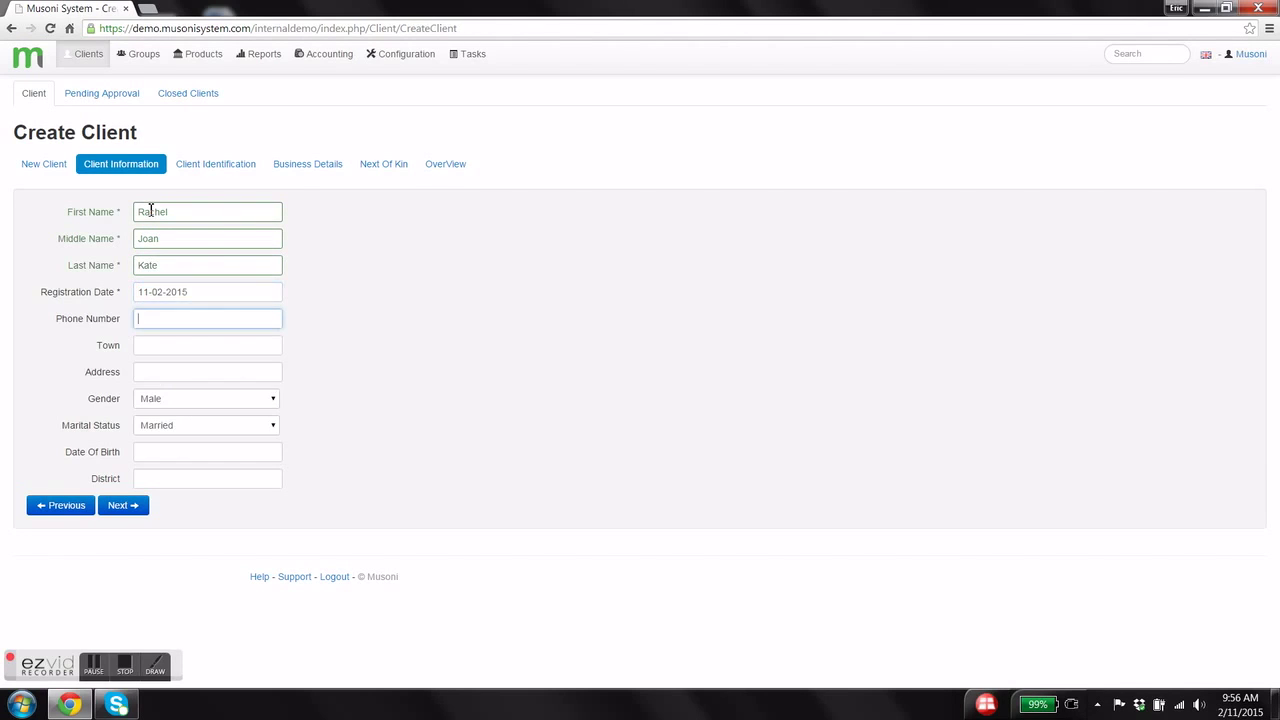
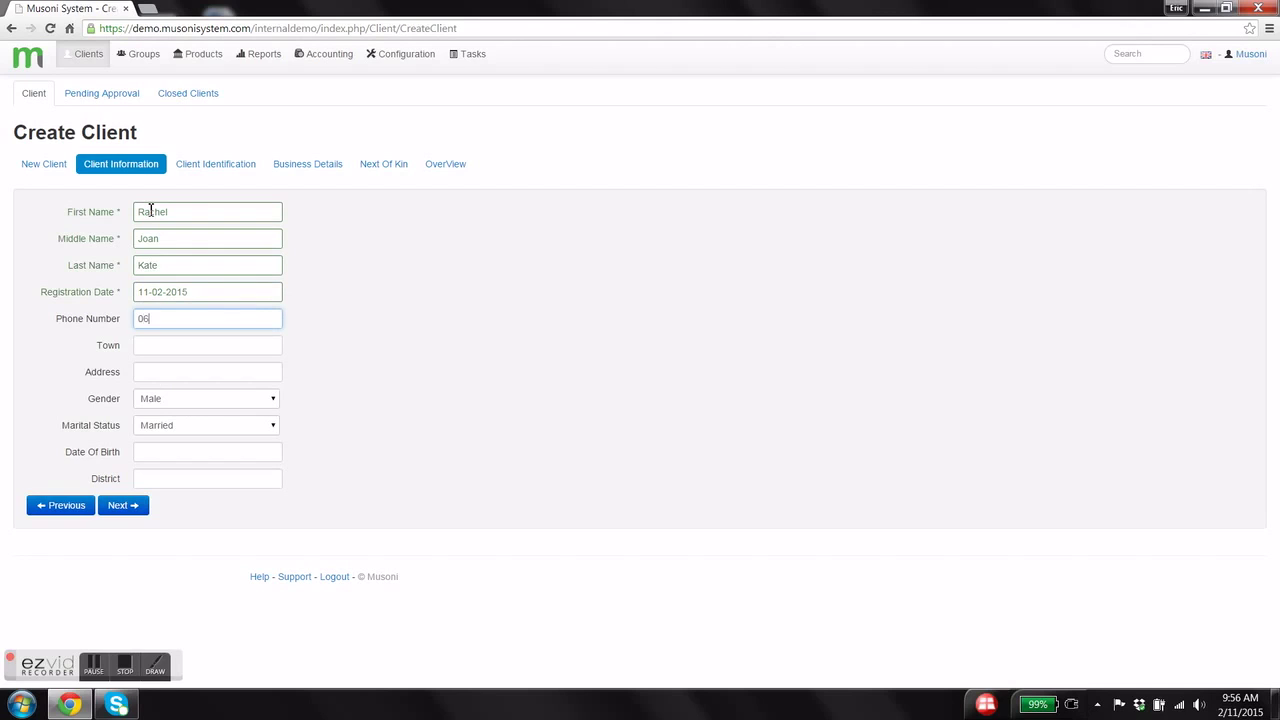
pyautogui.press('Tab')
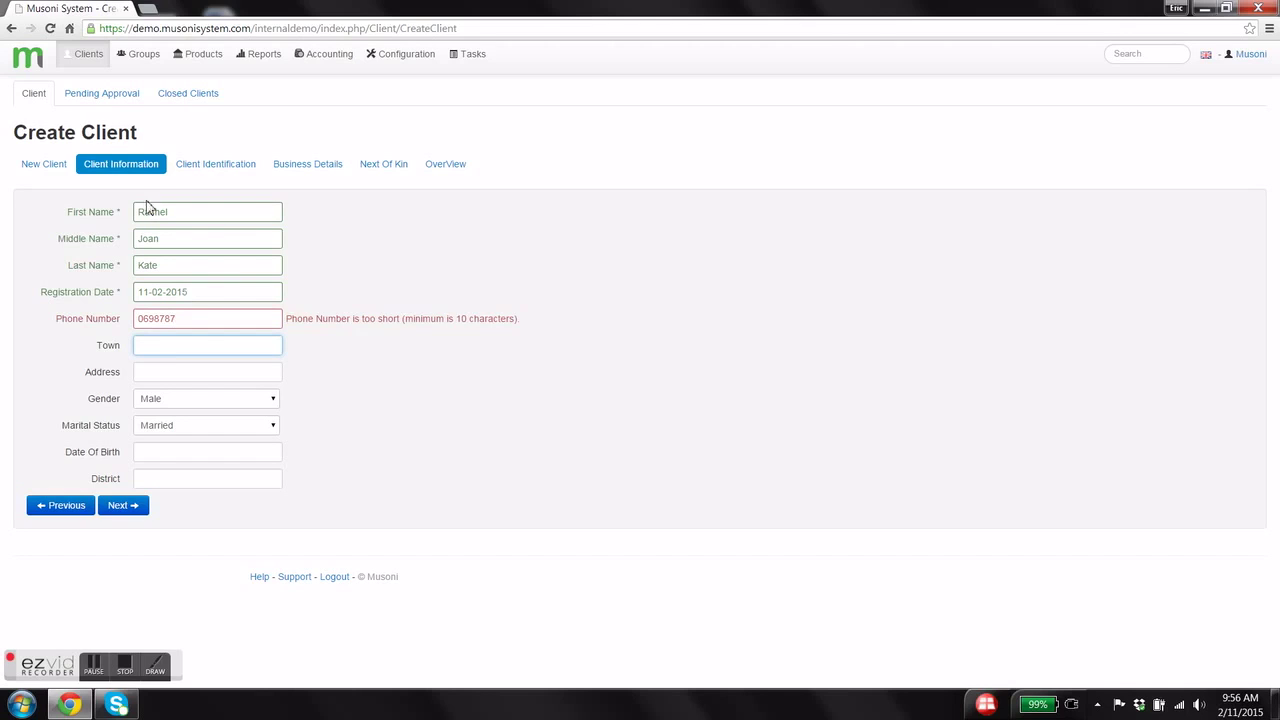
pyautogui.click(187, 320)
pyautogui.click(198, 343)
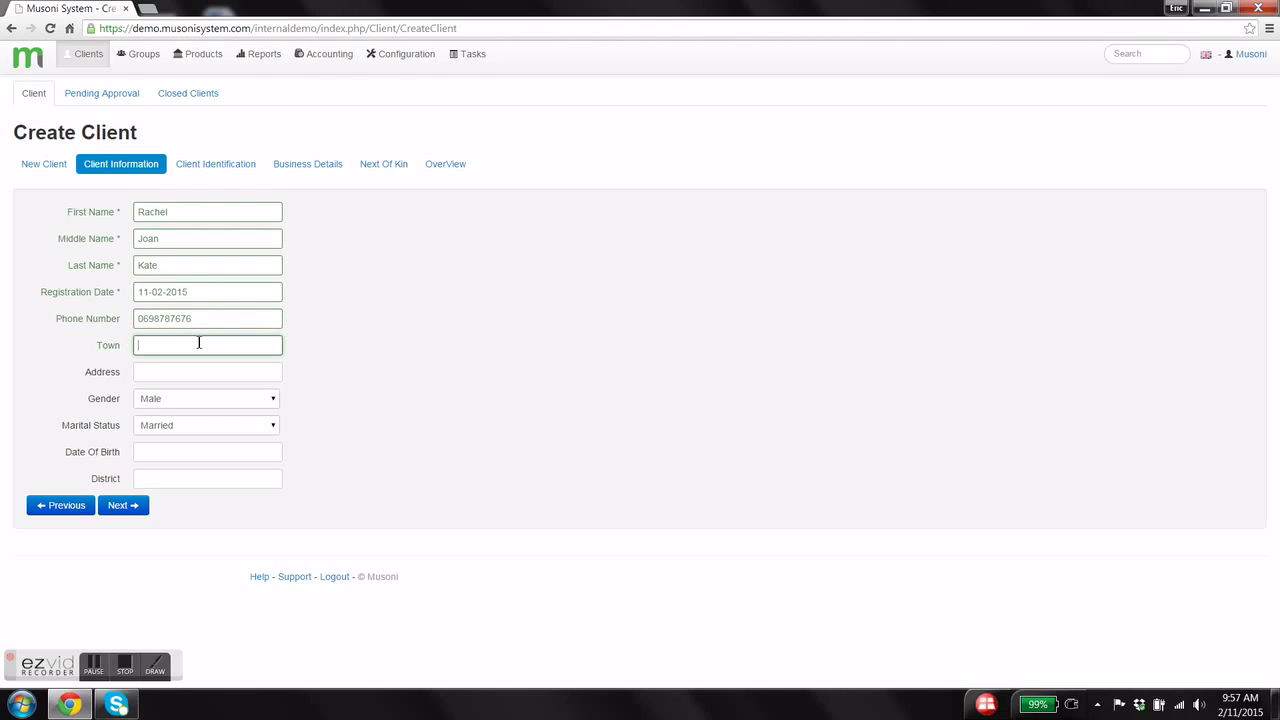
pyautogui.write('Eindhovenroad')
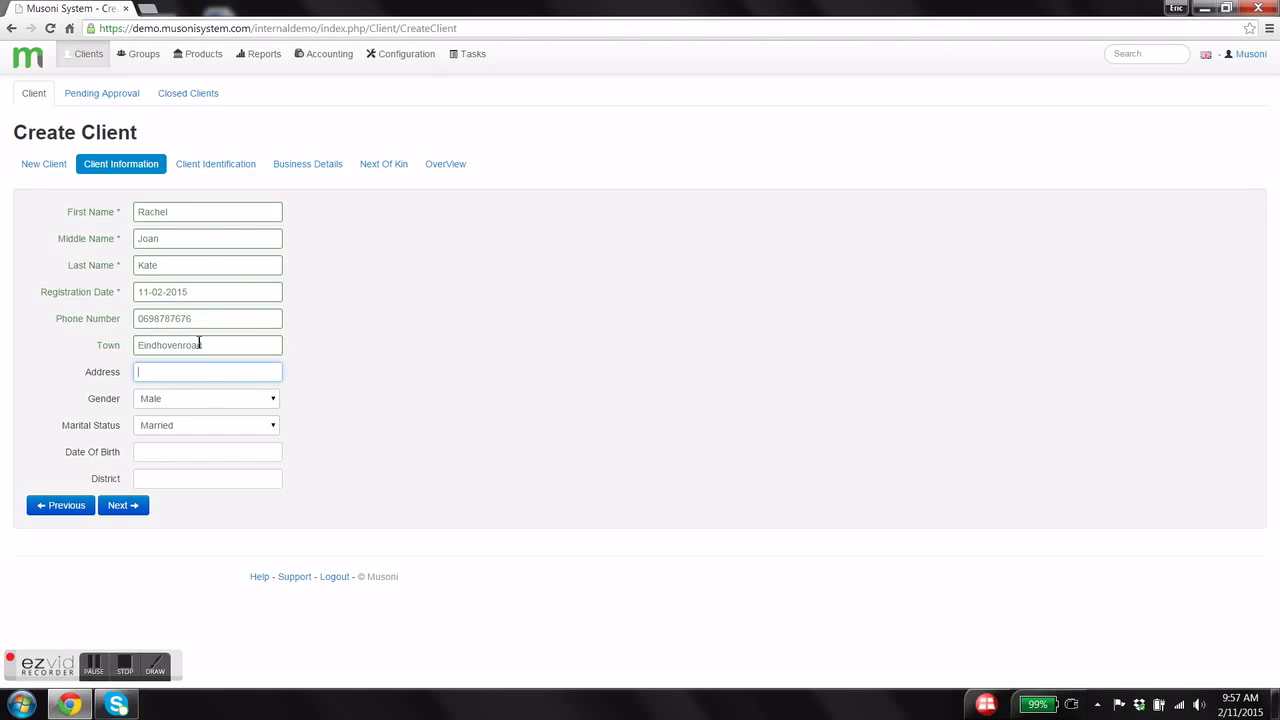
pyautogui.press('Tab')
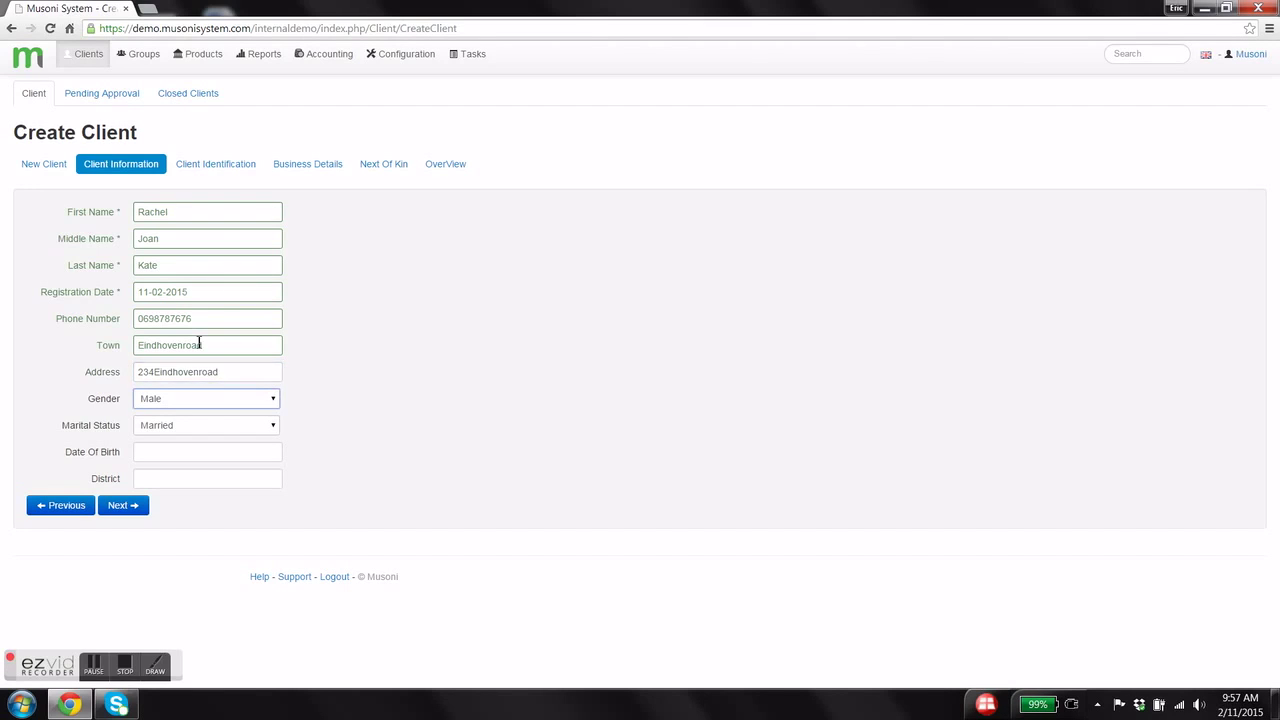
# - Set gender to Female and marital status to Single
pyautogui.click(212, 404)
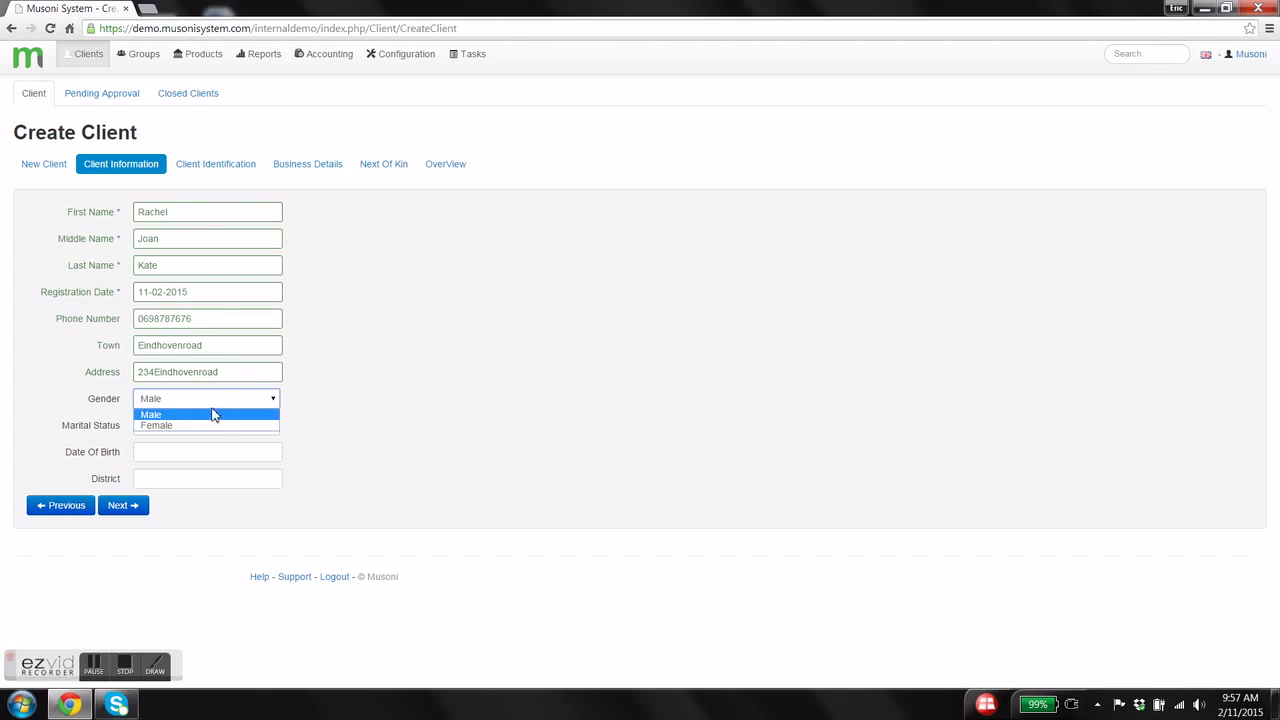
pyautogui.click(212, 427)
pyautogui.click(212, 430)
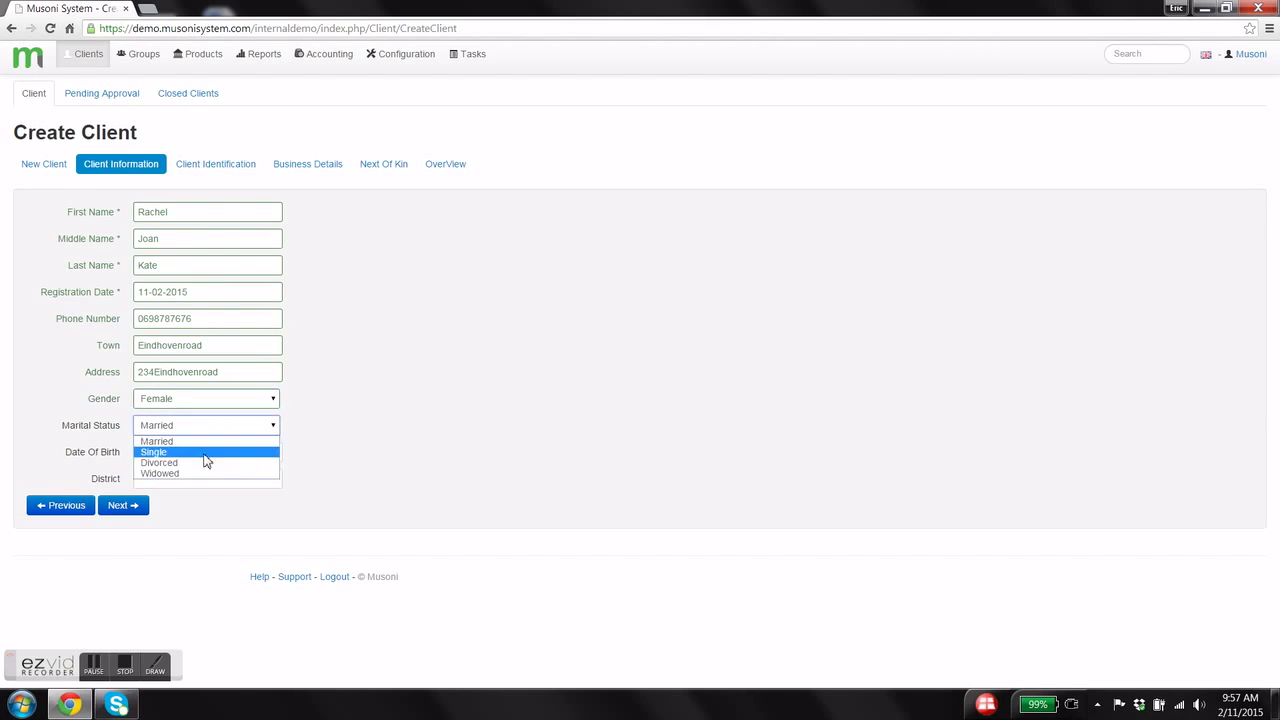
pyautogui.click(207, 449)
# - Set the date of birth to 14 February 1980 with the calendar
pyautogui.click(201, 454)
pyautogui.click(204, 477)
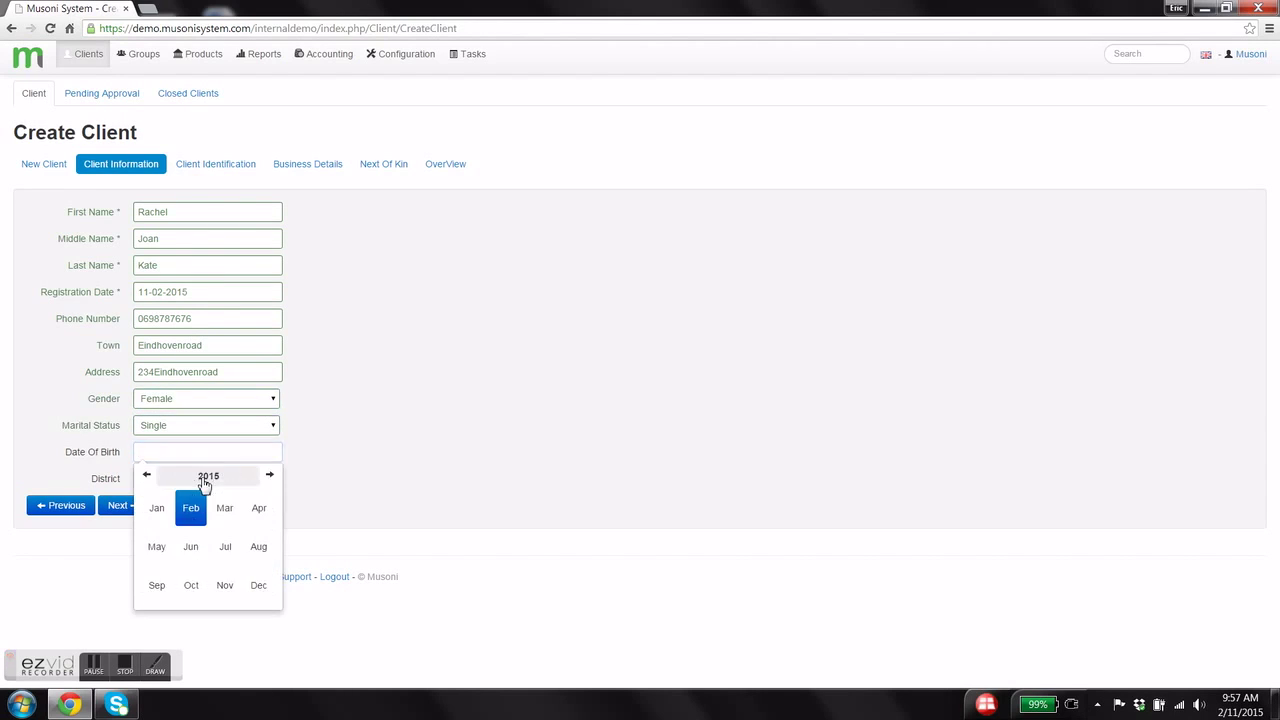
pyautogui.click(202, 479)
pyautogui.click(146, 477)
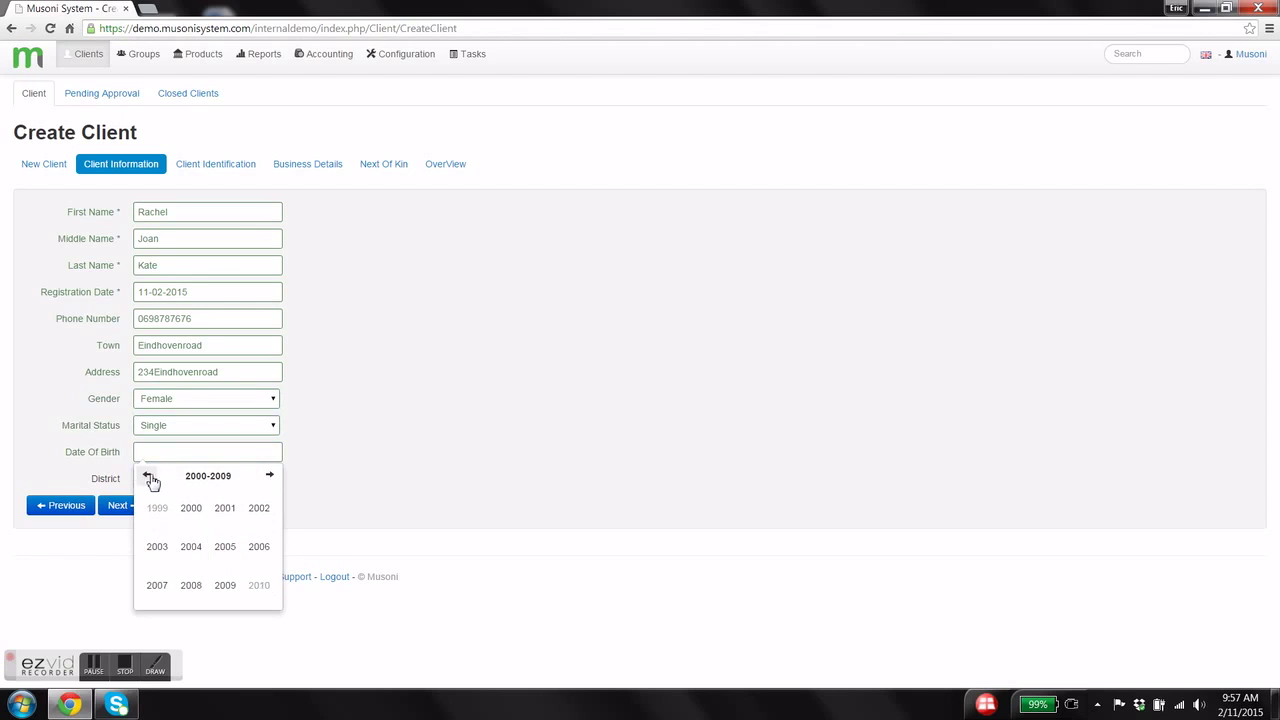
pyautogui.click(151, 480)
pyautogui.click(151, 480)
pyautogui.click(192, 512)
pyautogui.click(190, 508)
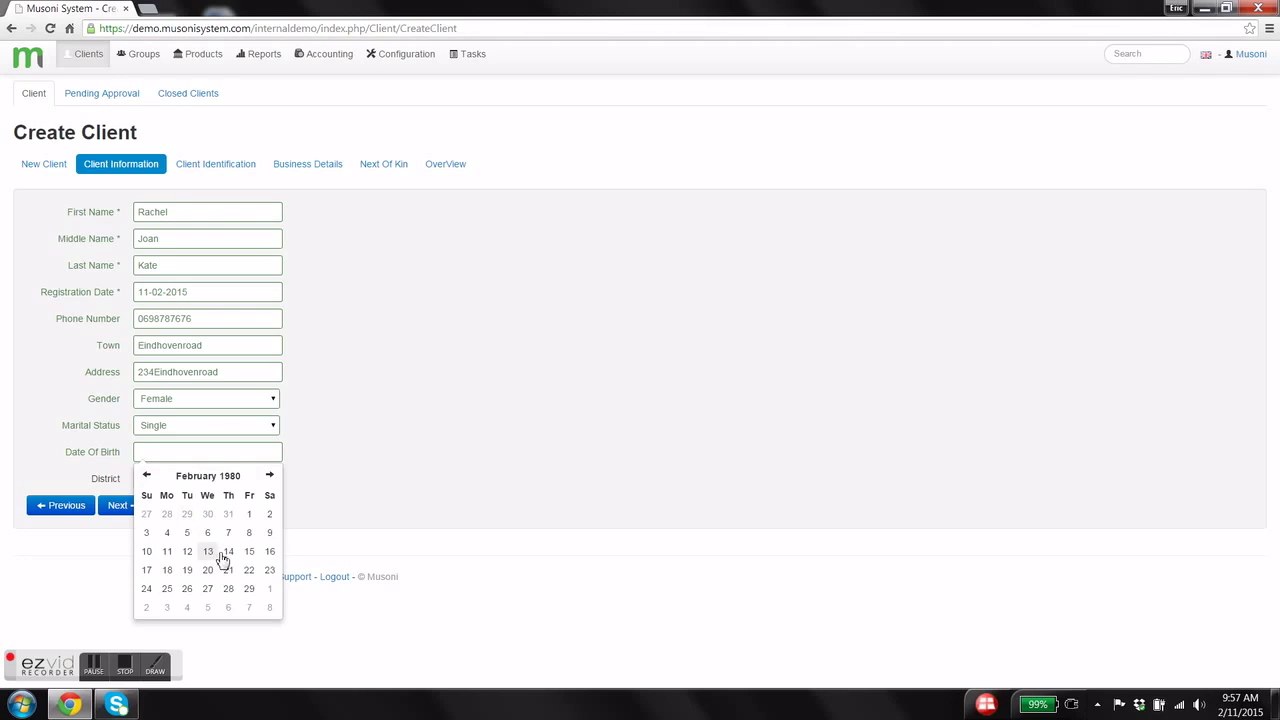
pyautogui.click(223, 556)
# - Enter SouthHolland as the district and move to Client Identification
pyautogui.click(195, 480)
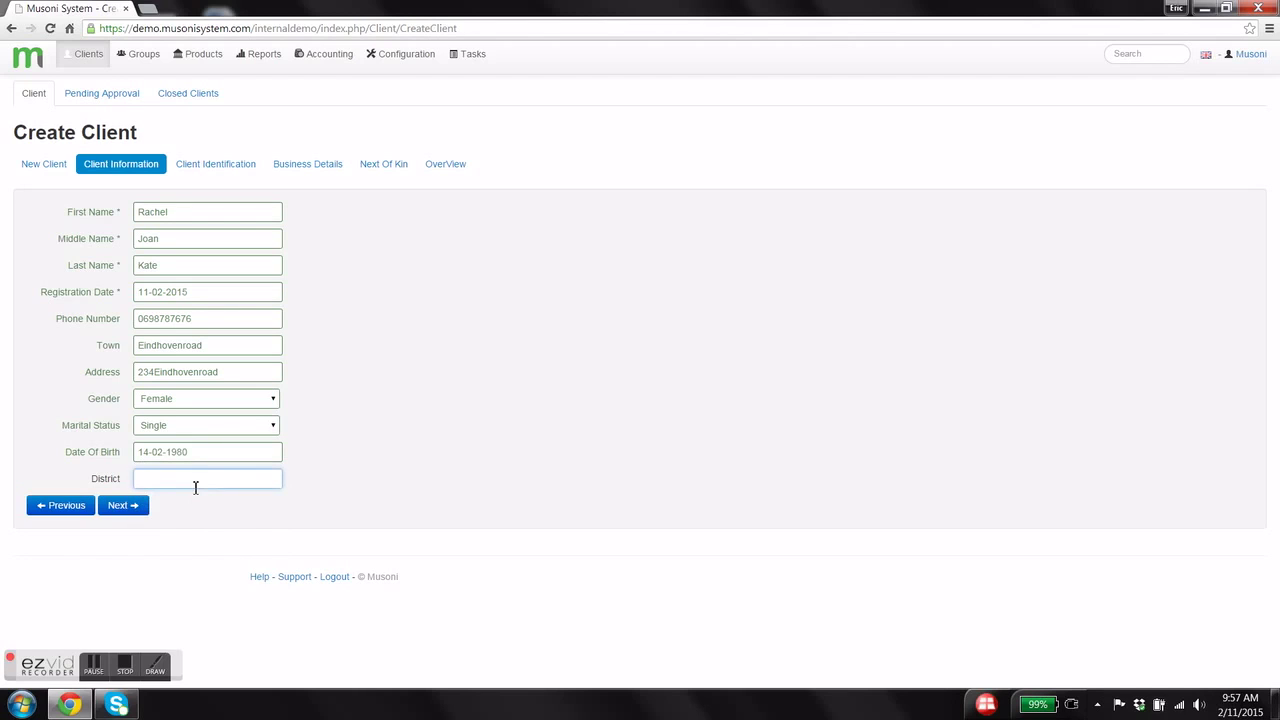
pyautogui.write('SouthHolland')
pyautogui.click(131, 508)
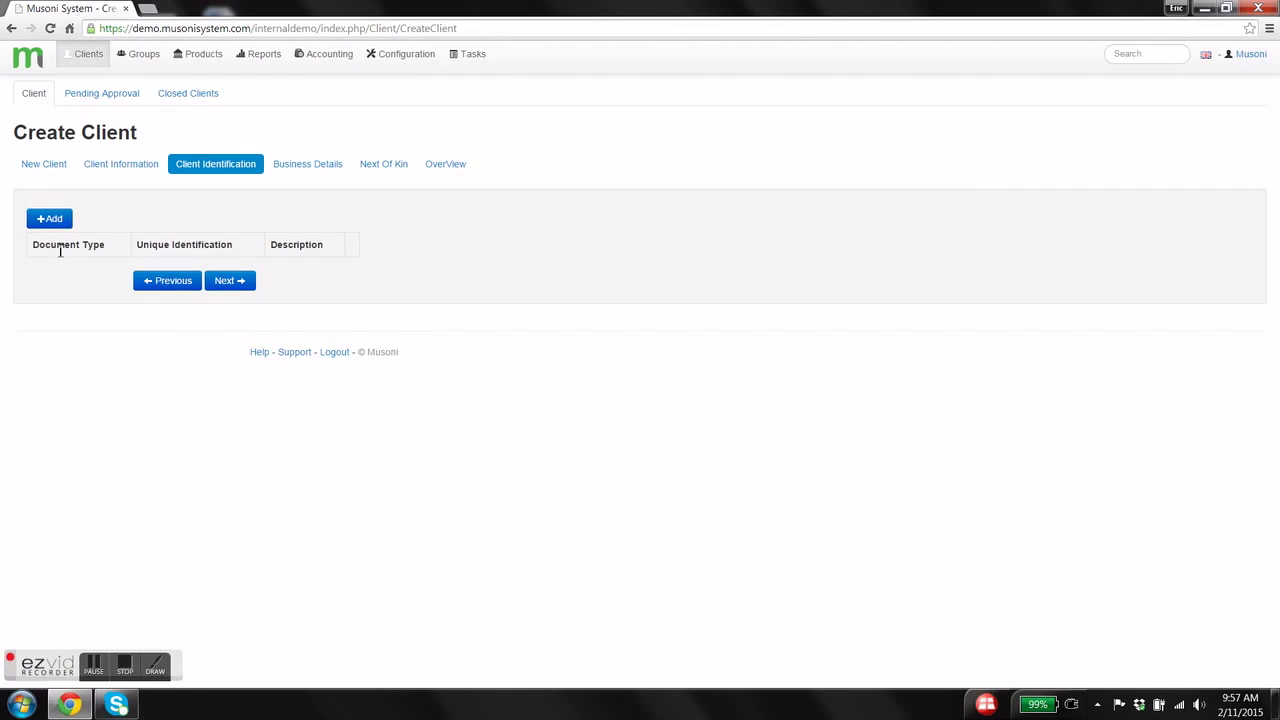
# - Add a Passport identification with a unique ID number and description Dutch Passport
pyautogui.click(52, 220)
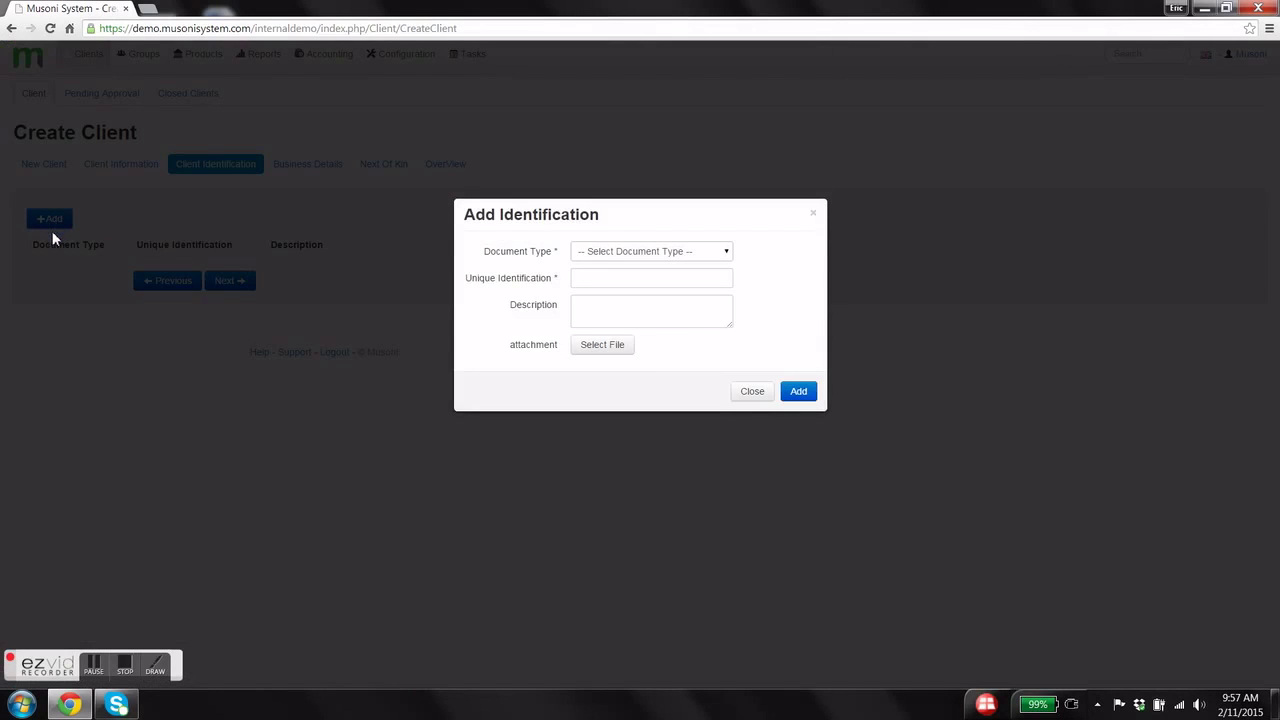
pyautogui.click(718, 258)
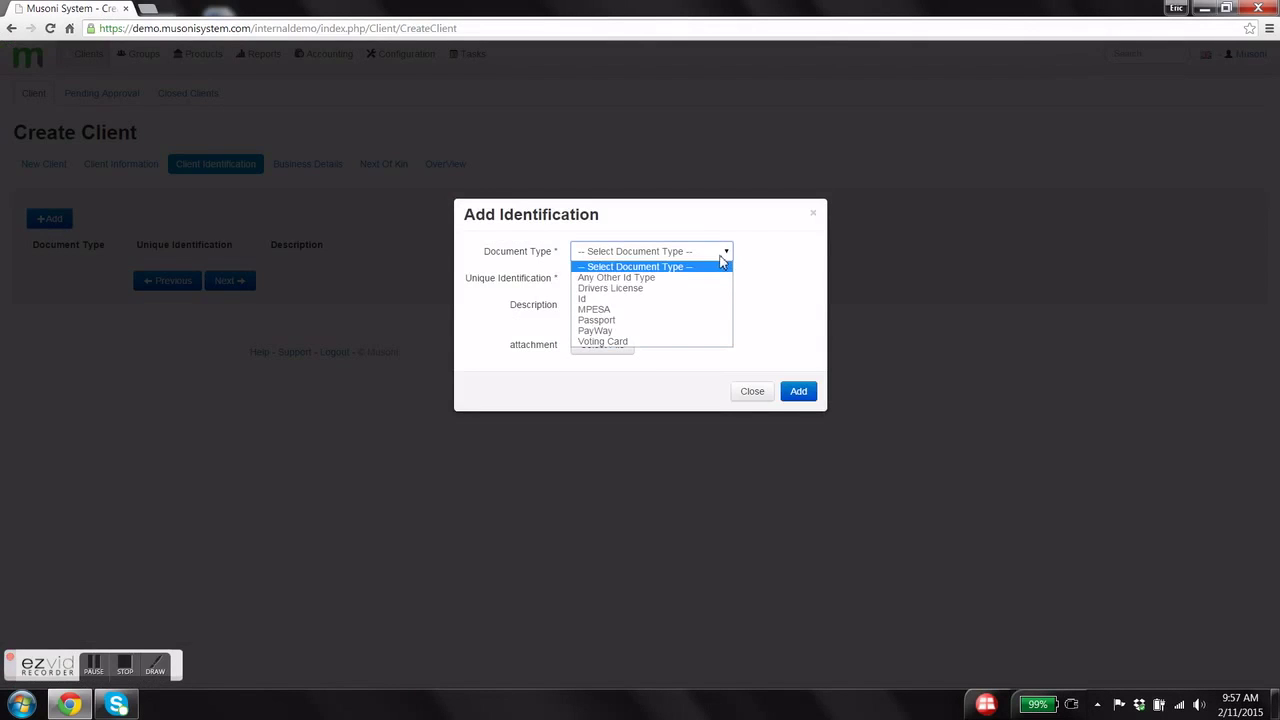
pyautogui.click(690, 321)
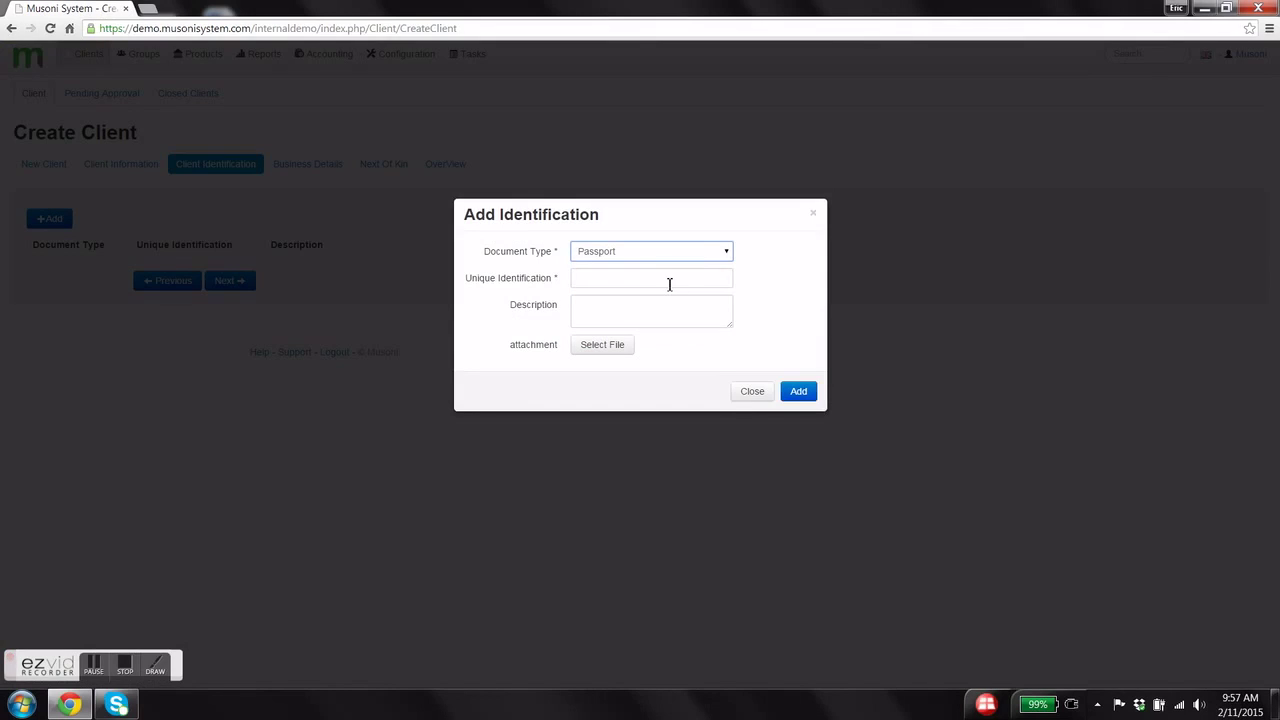
pyautogui.click(662, 285)
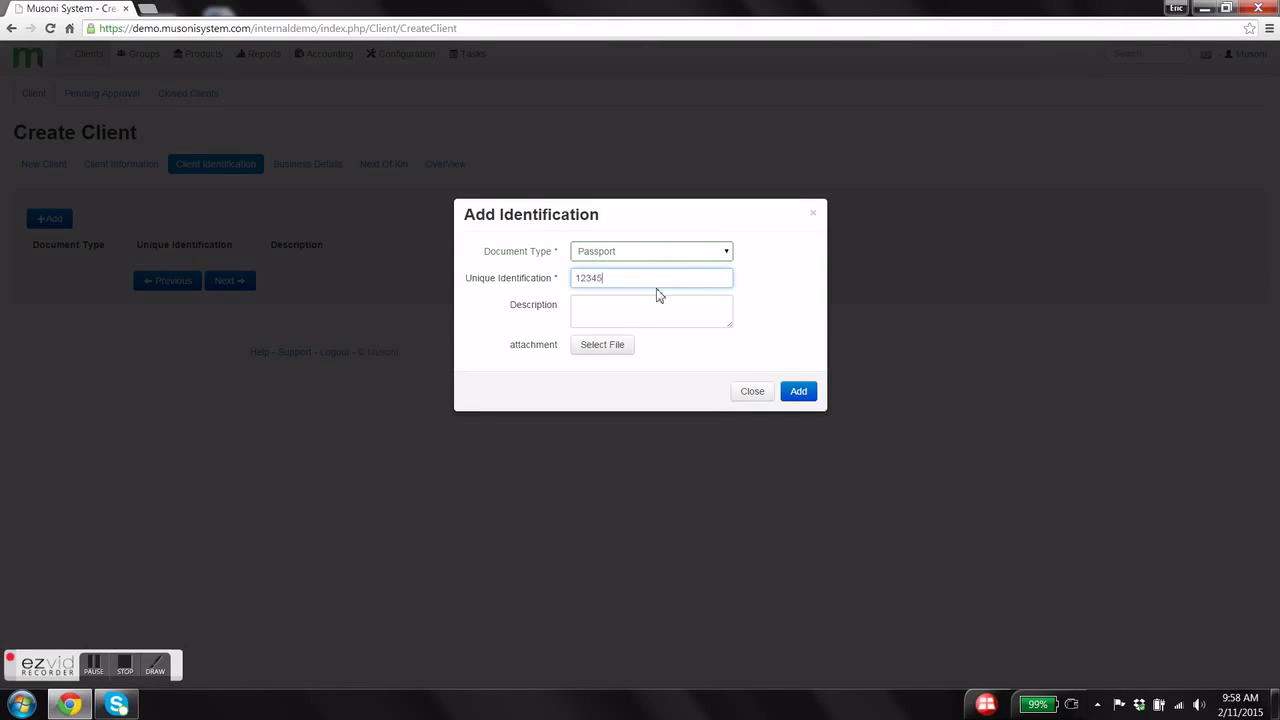
pyautogui.click(662, 311)
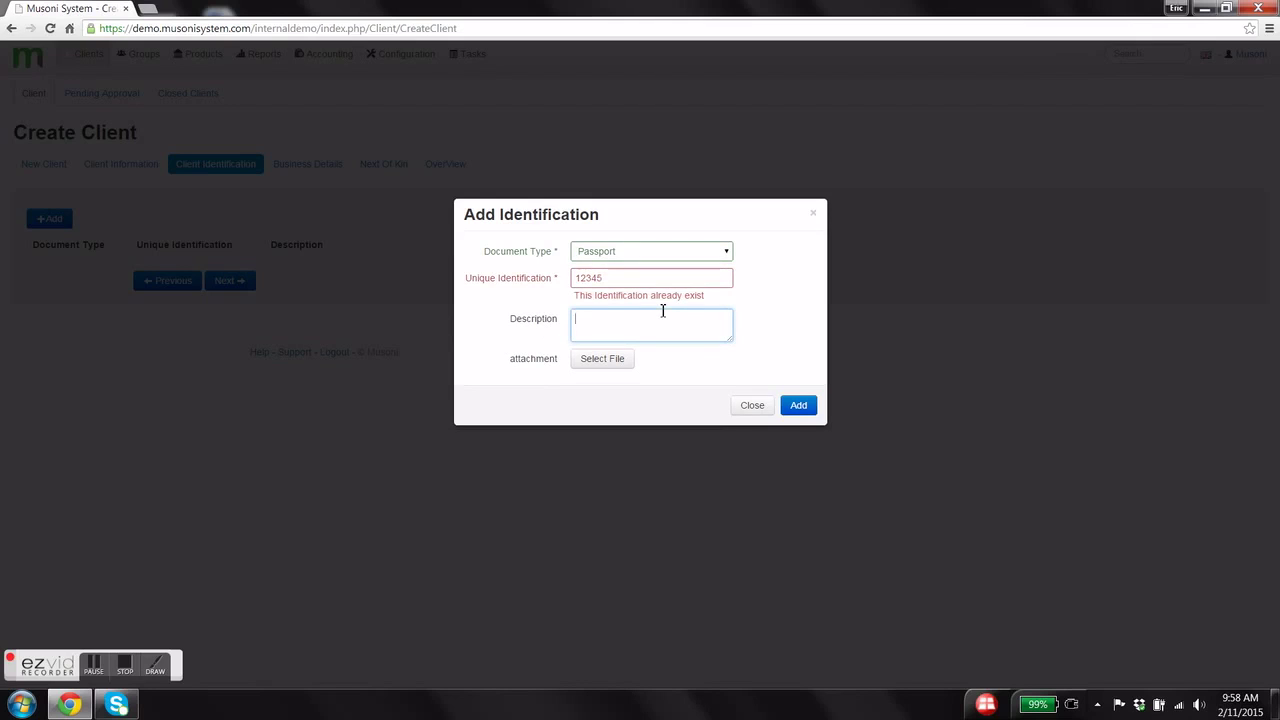
pyautogui.write('Dutch Passport')
pyautogui.click(617, 367)
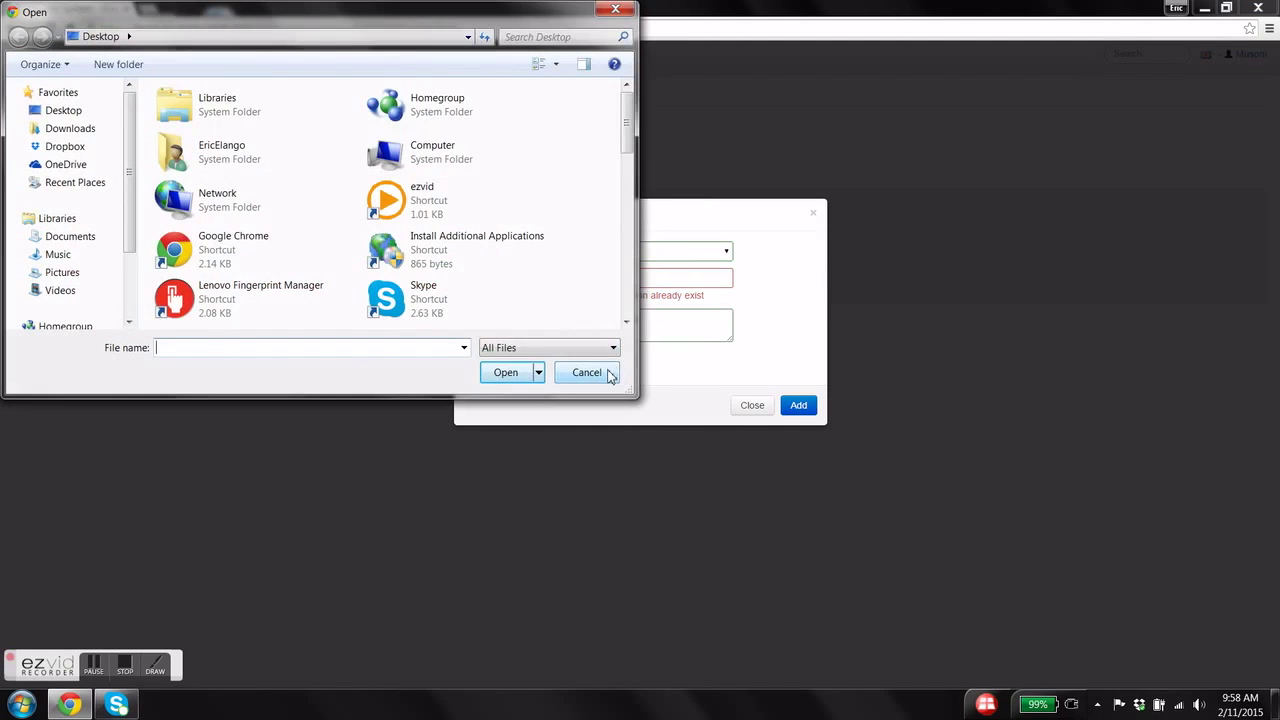
pyautogui.click(606, 372)
pyautogui.click(630, 282)
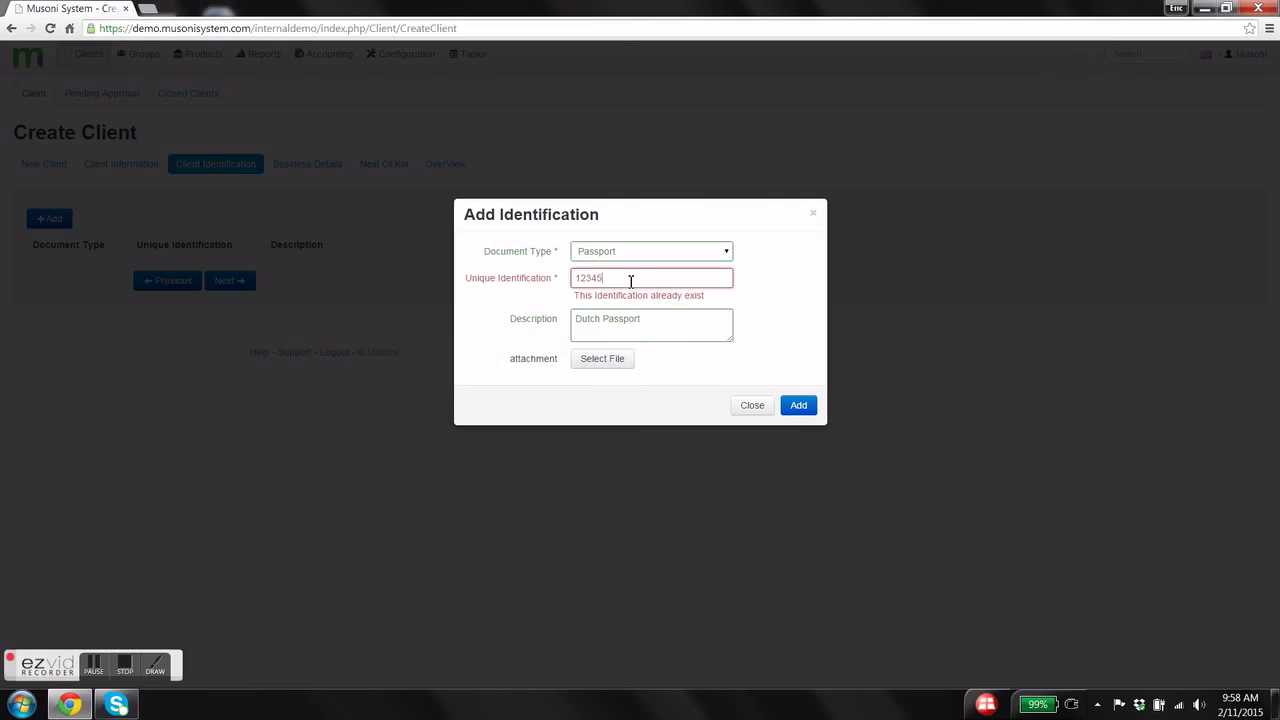
pyautogui.write('56709')
pyautogui.click(676, 316)
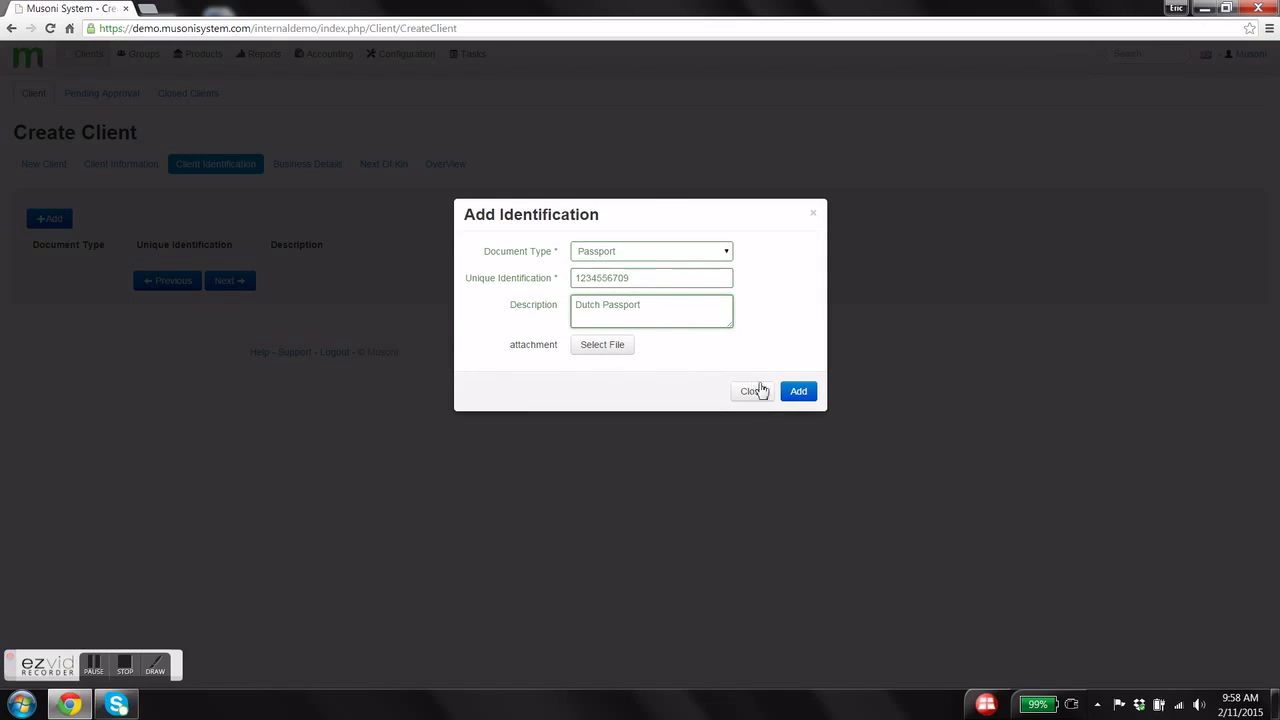
pyautogui.click(798, 394)
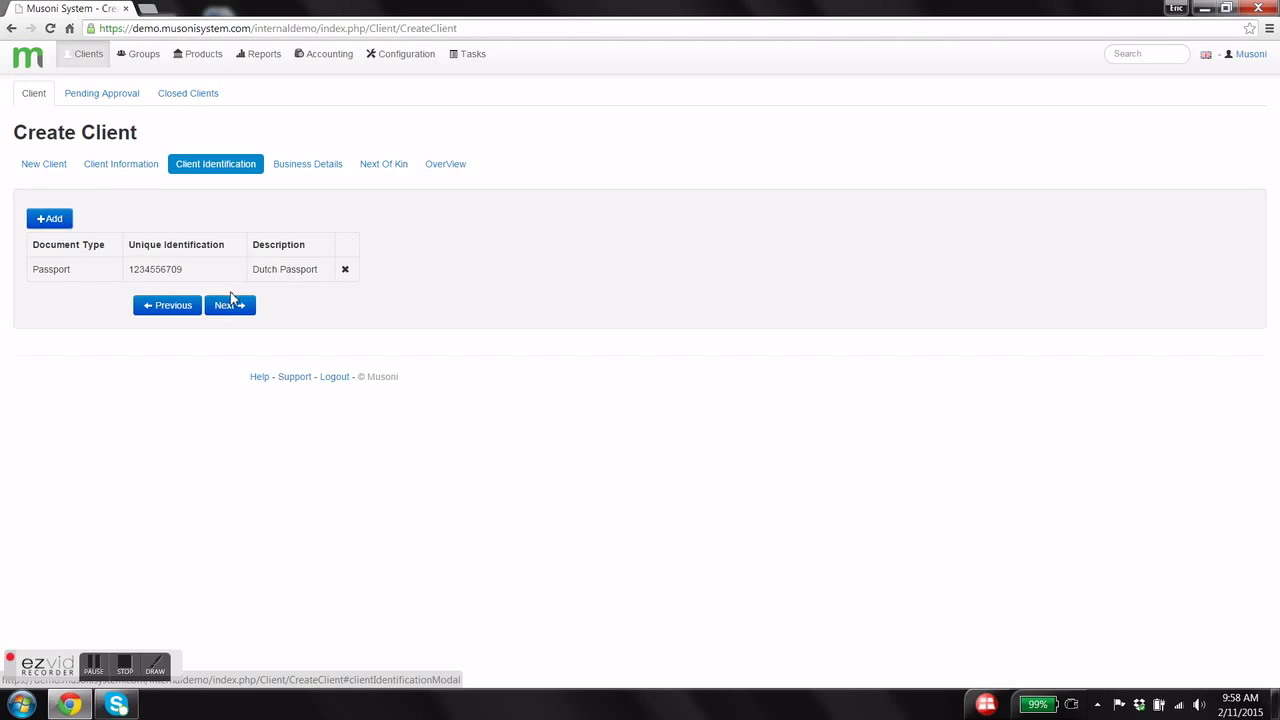
# - Start a business entry BoysClubBV, type Shopkeeper, start date 05-01-2015
pyautogui.click(232, 306)
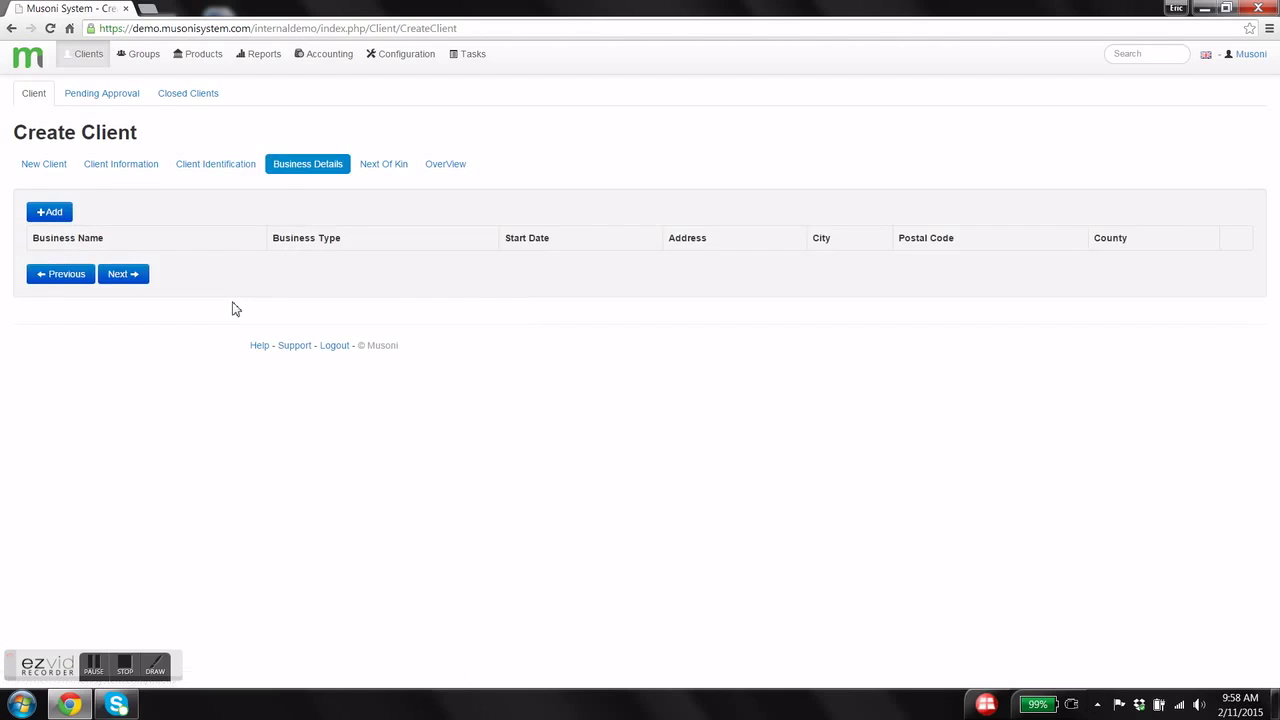
pyautogui.click(50, 213)
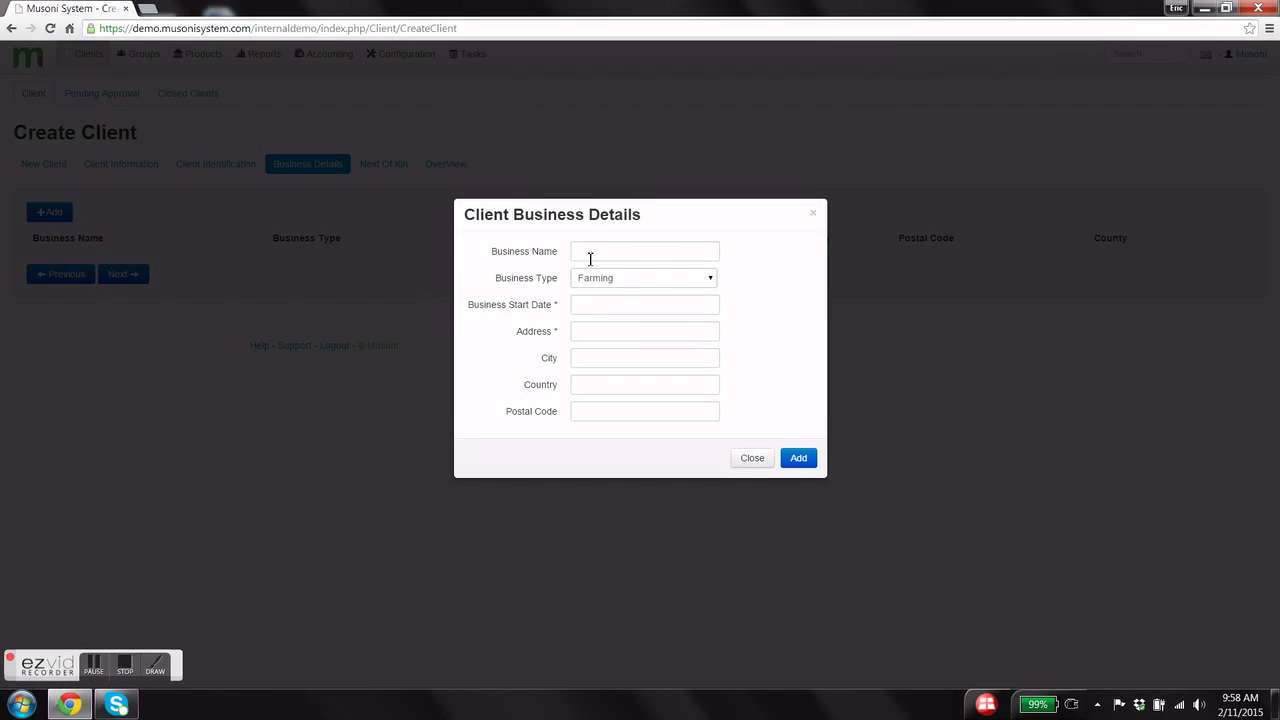
pyautogui.click(598, 253)
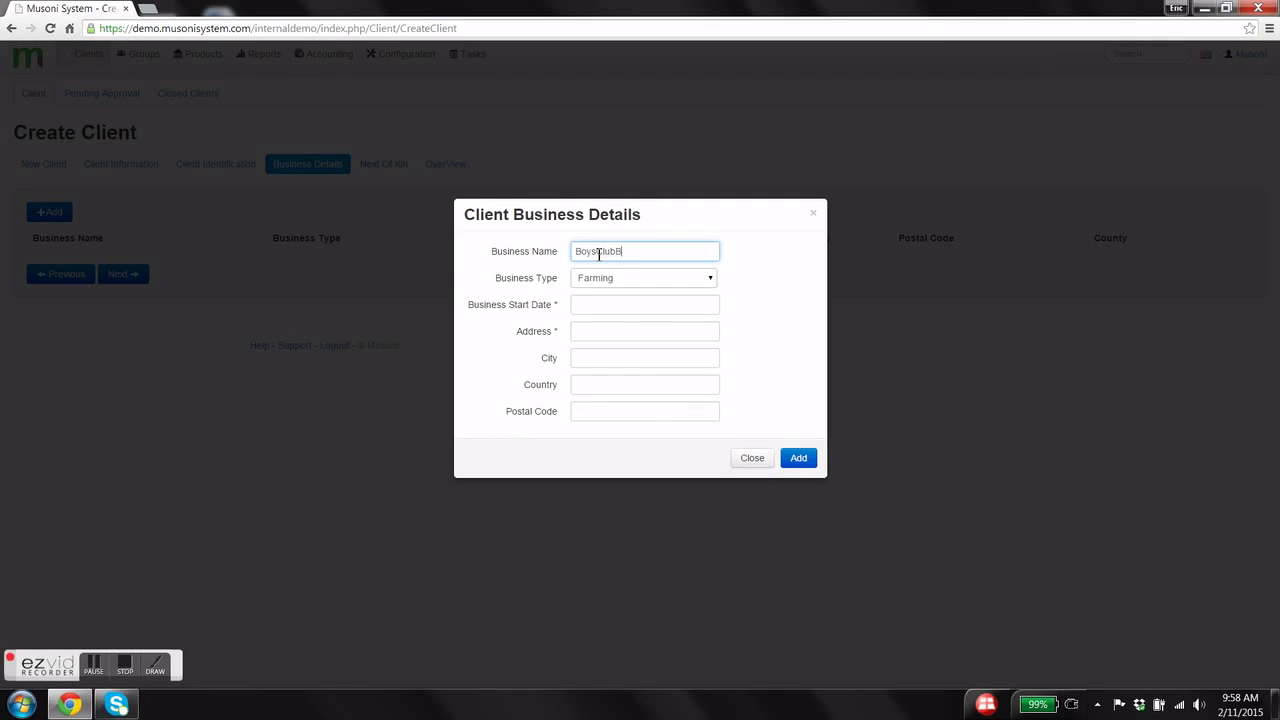
pyautogui.click(636, 284)
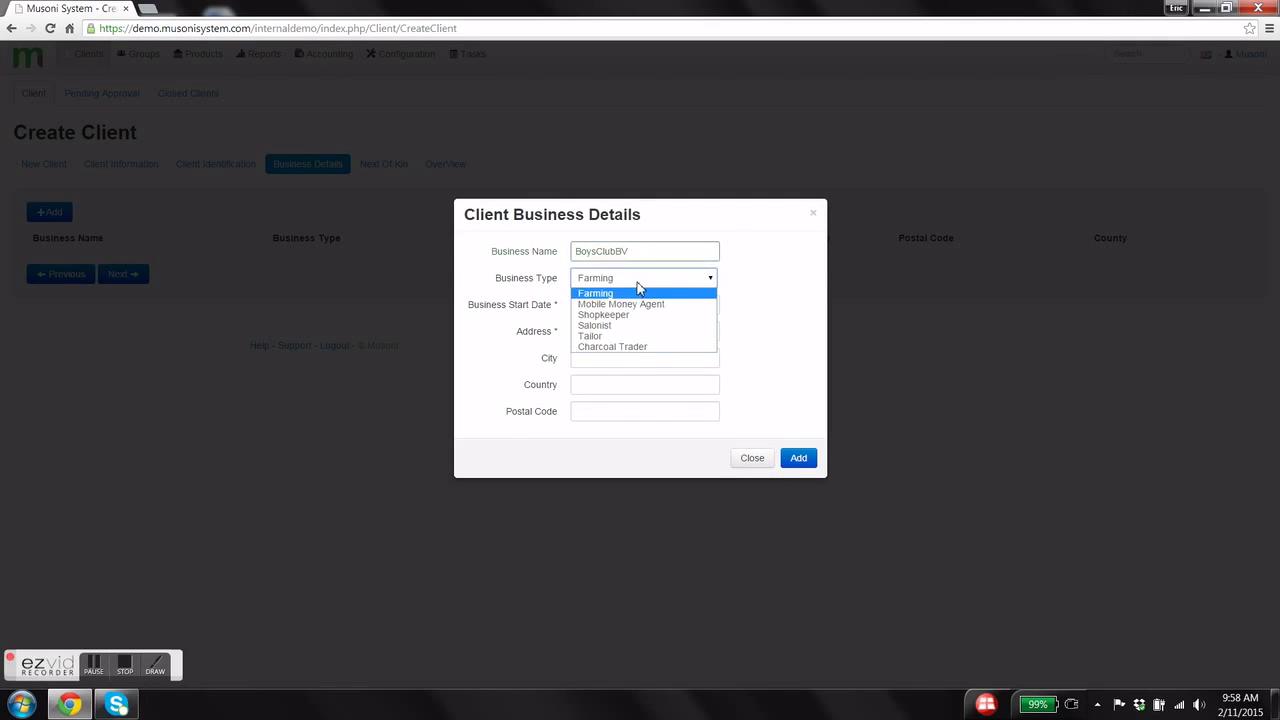
pyautogui.click(646, 317)
pyautogui.click(637, 306)
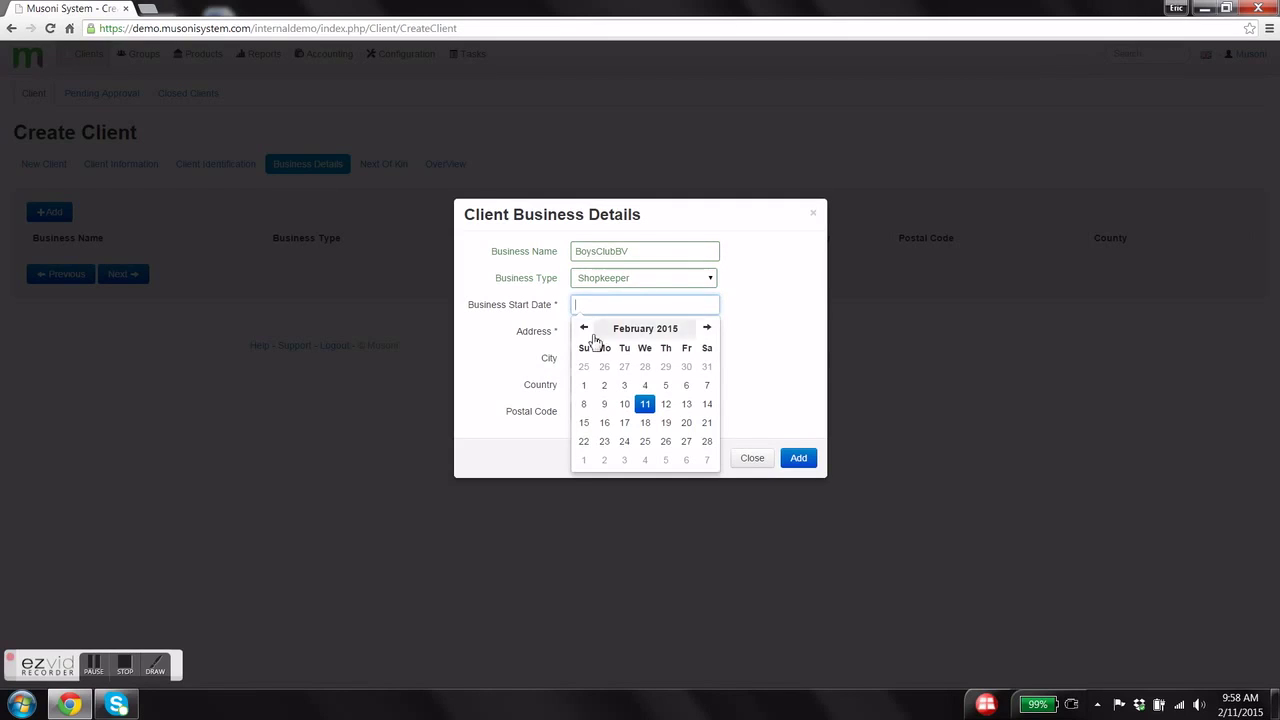
pyautogui.click(584, 328)
pyautogui.click(604, 384)
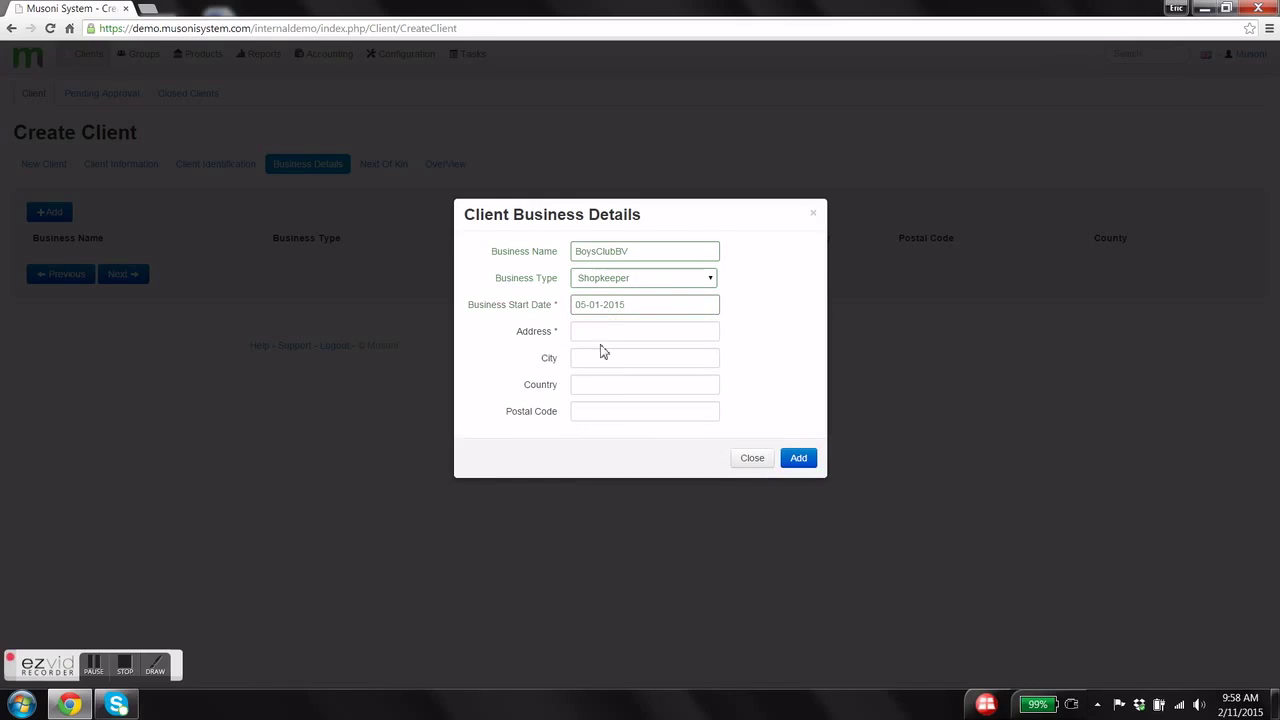
# - Fill the business address, city Amsterdam, country Netherlands and postal code, then add it
pyautogui.click(603, 332)
pyautogui.write('456Am')
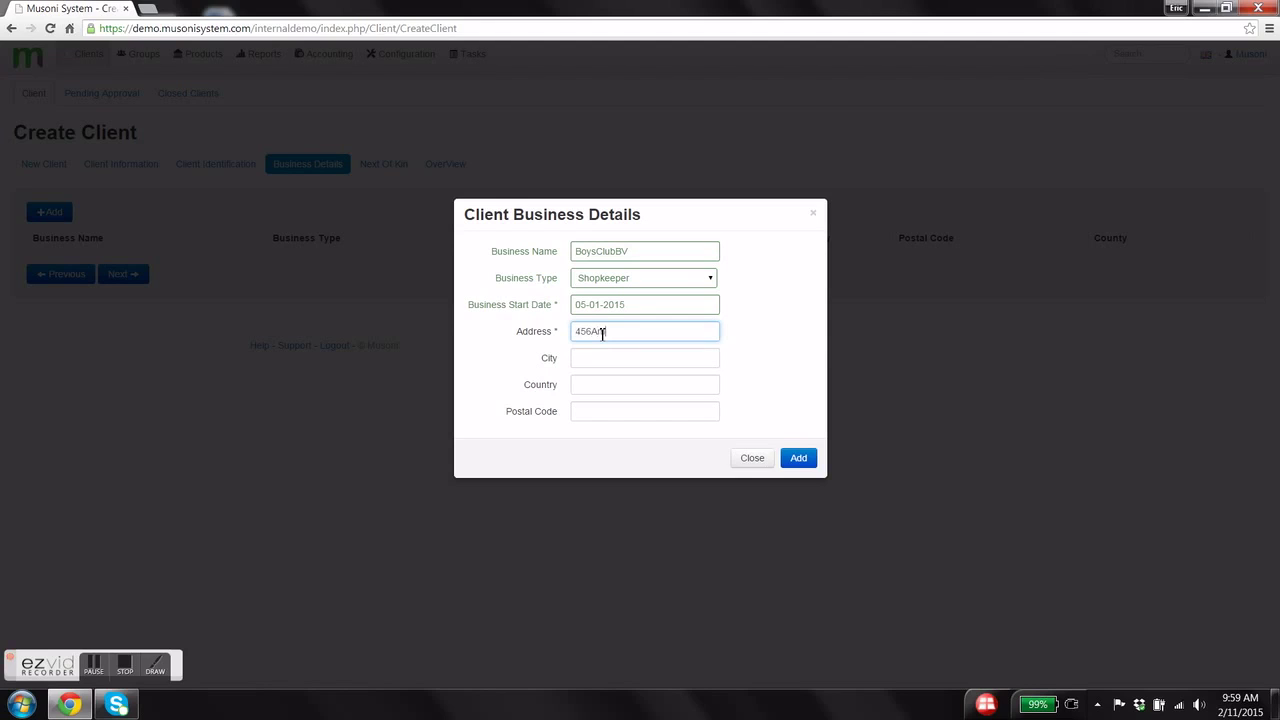
pyautogui.write('sterdam')
pyautogui.press('Tab')
pyautogui.write('A')
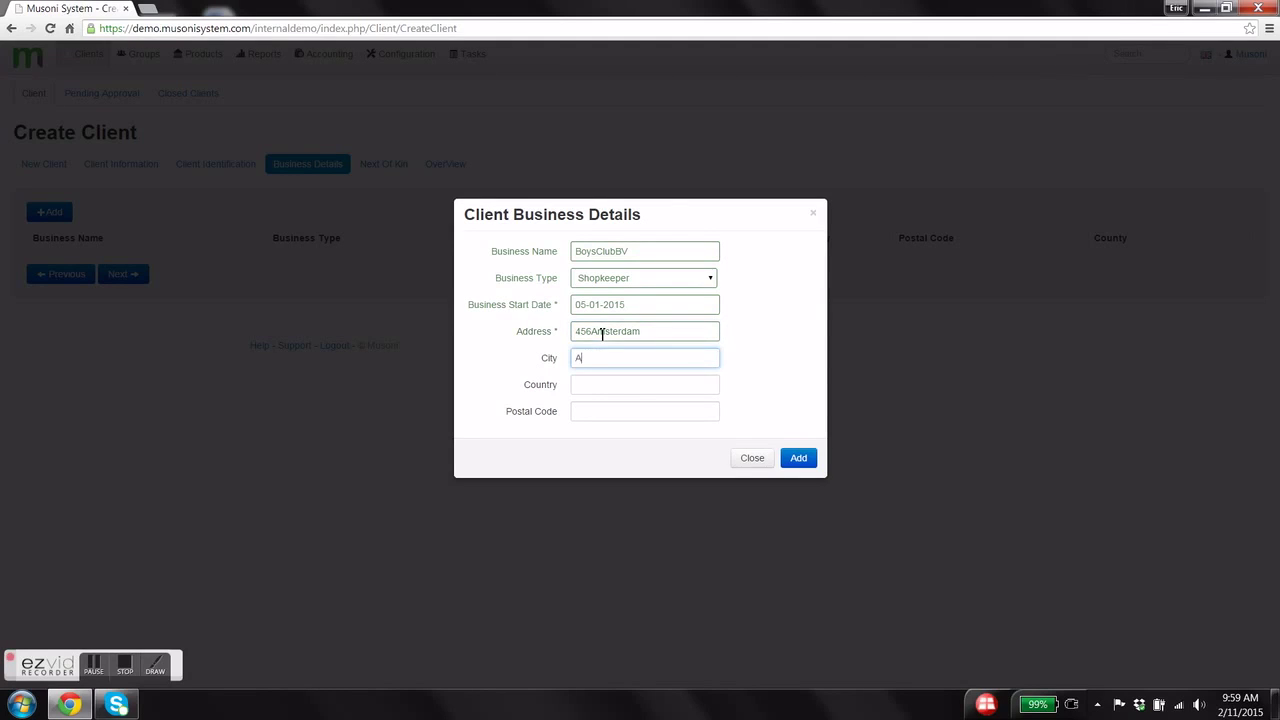
pyautogui.write('msterdam')
pyautogui.press('Tab')
pyautogui.write('Netherlands')
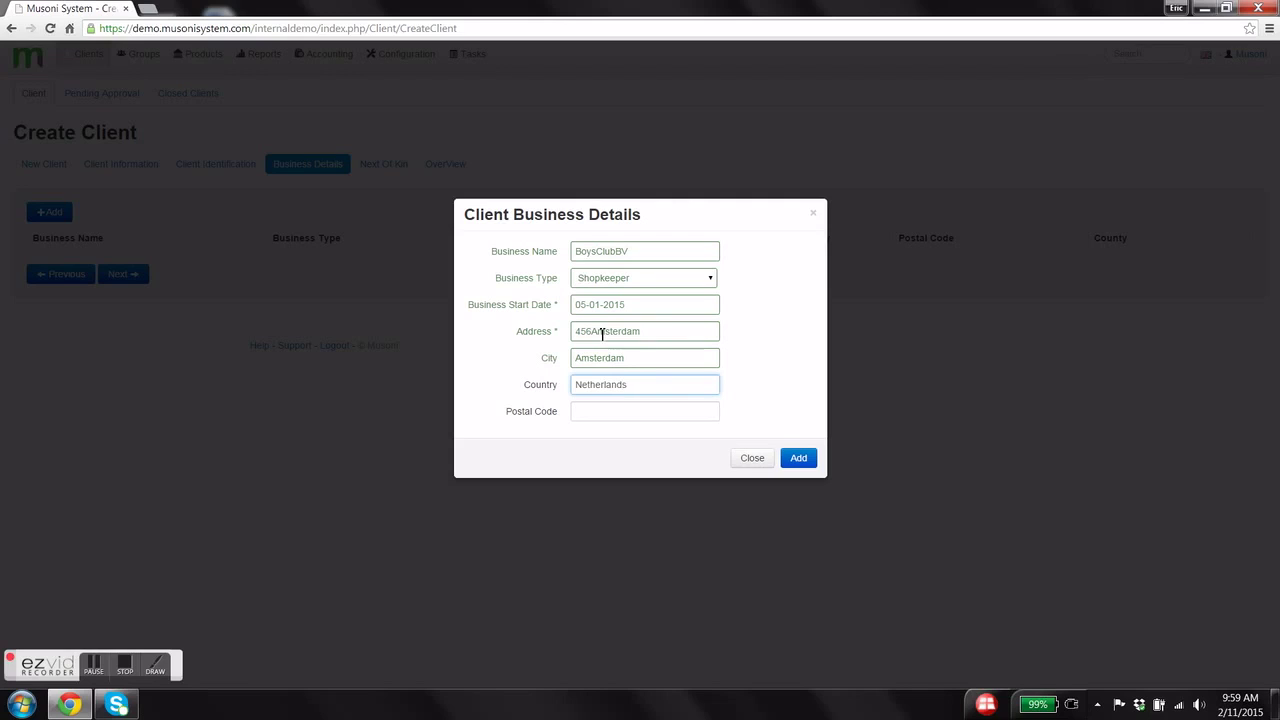
pyautogui.press('Tab')
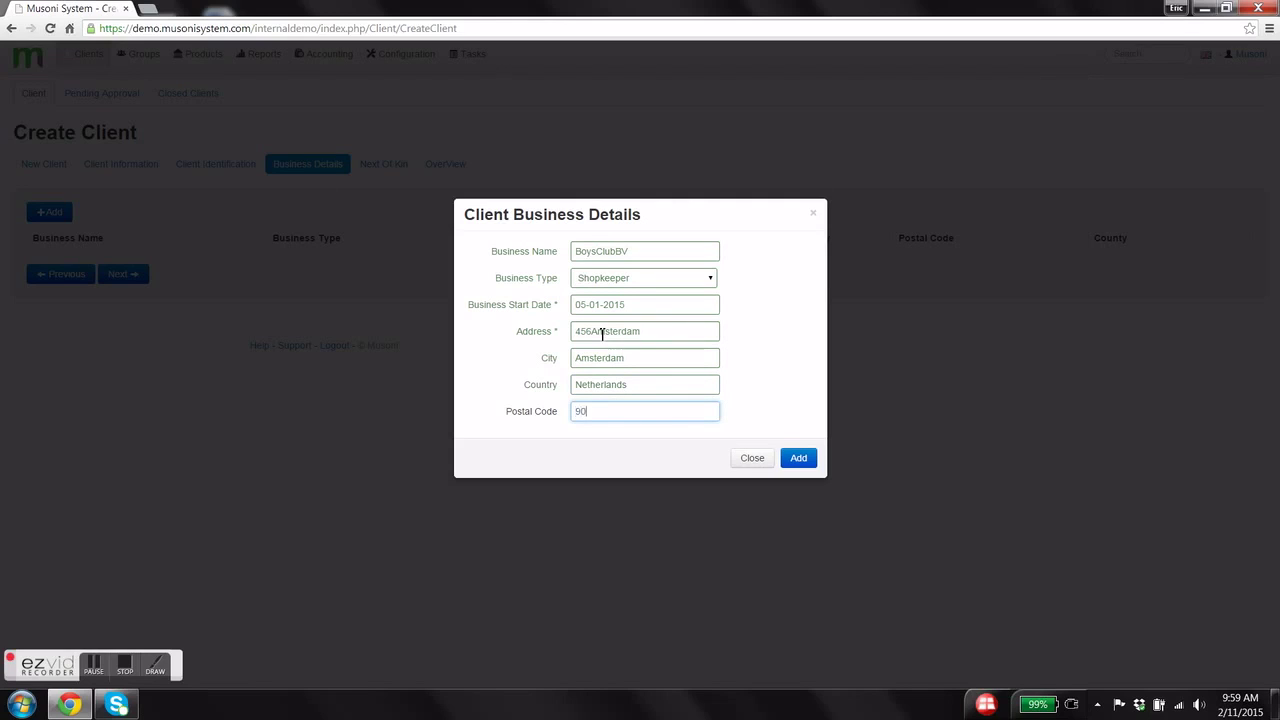
pyautogui.write('9098CV')
pyautogui.click(798, 460)
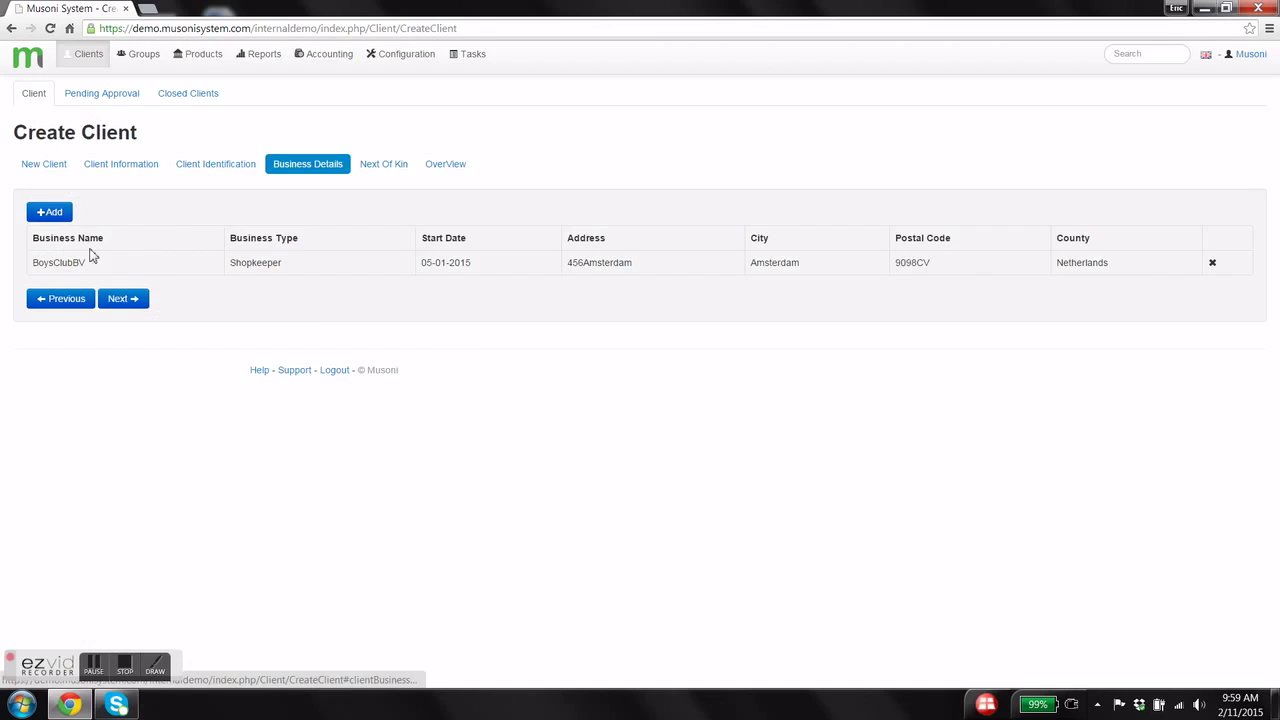
# - Start a next-of-kin record with the person's name and birth date 01-02-1990
pyautogui.click(120, 300)
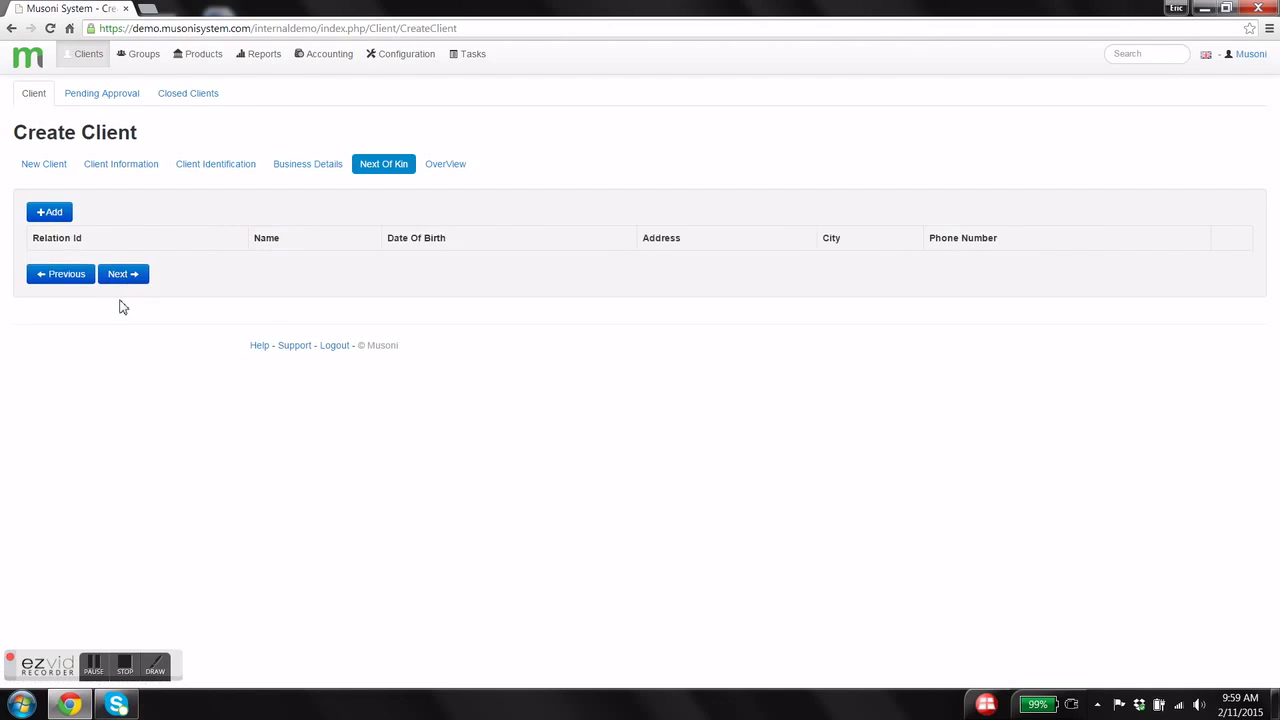
pyautogui.click(50, 212)
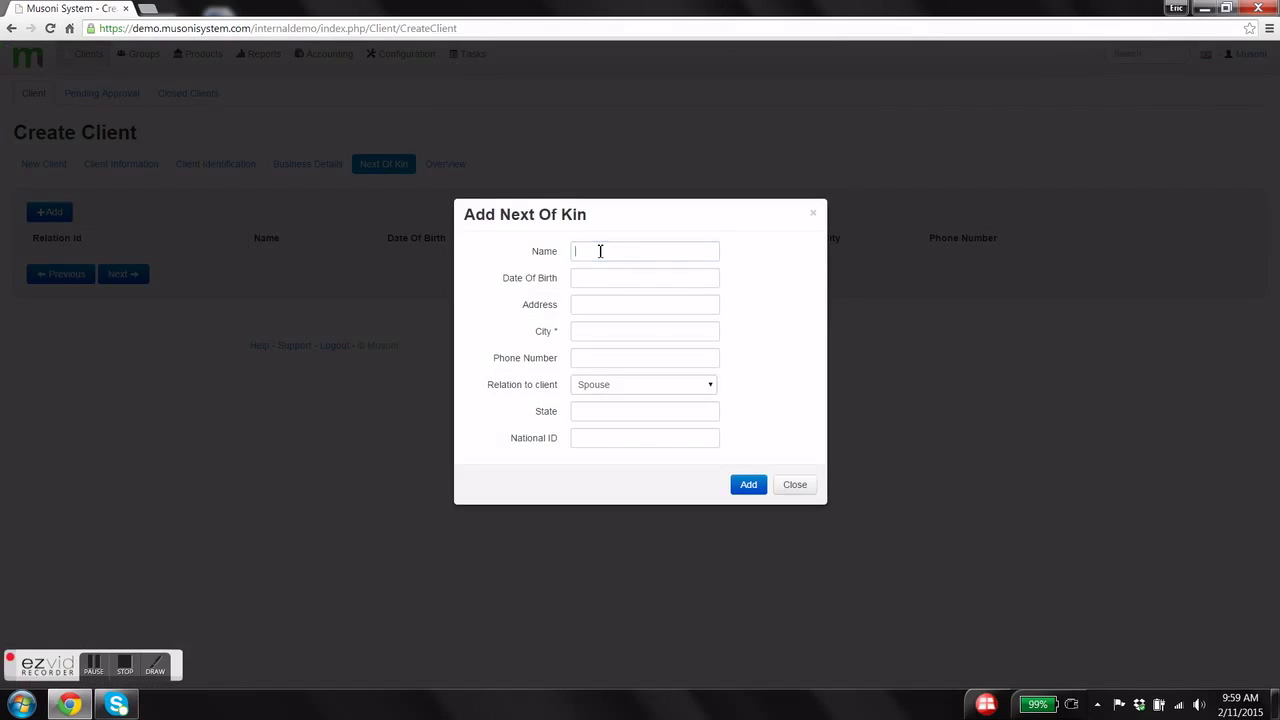
pyautogui.press('Tab')
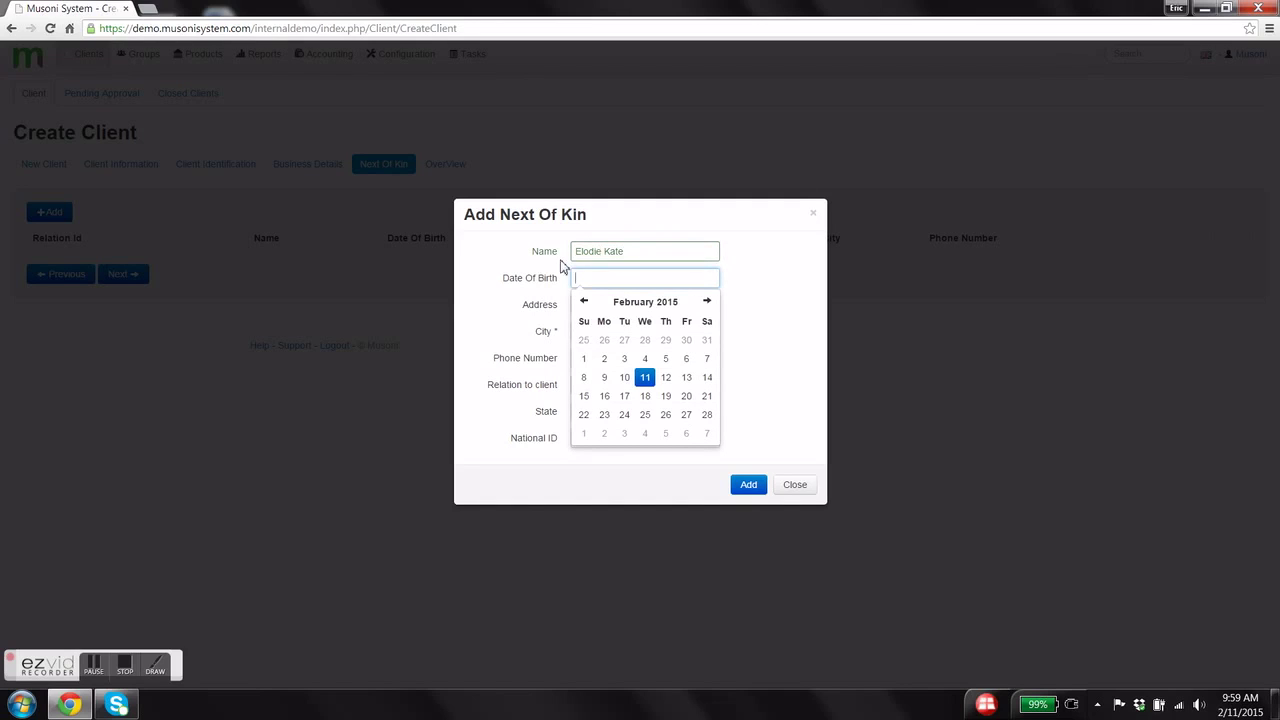
pyautogui.click(582, 303)
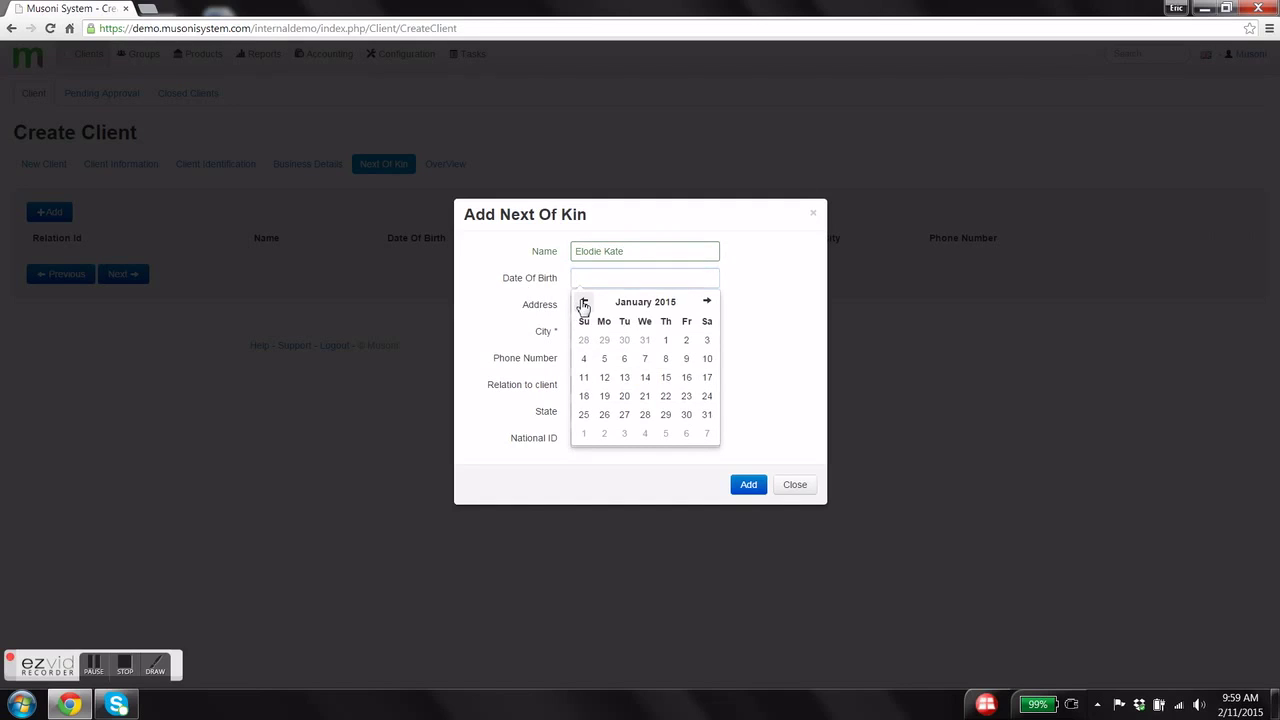
pyautogui.doubleClick(645, 303)
pyautogui.click(586, 301)
pyautogui.click(586, 301)
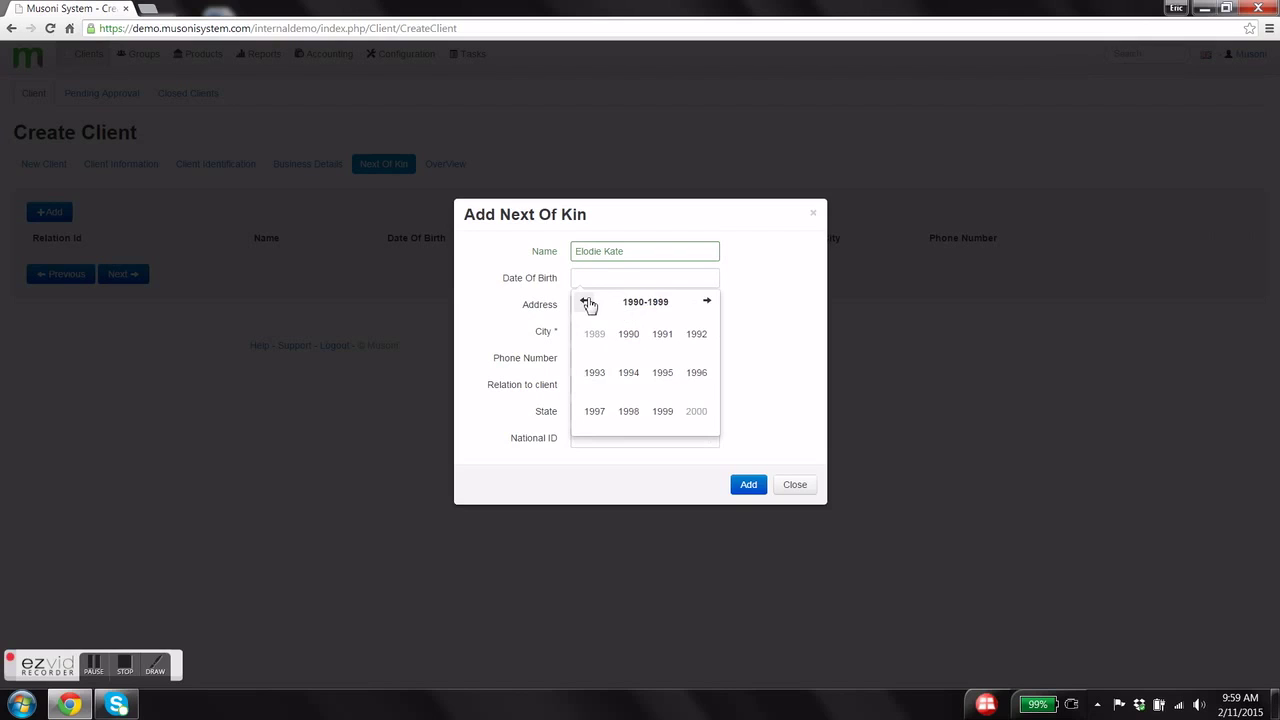
pyautogui.click(628, 340)
pyautogui.click(624, 335)
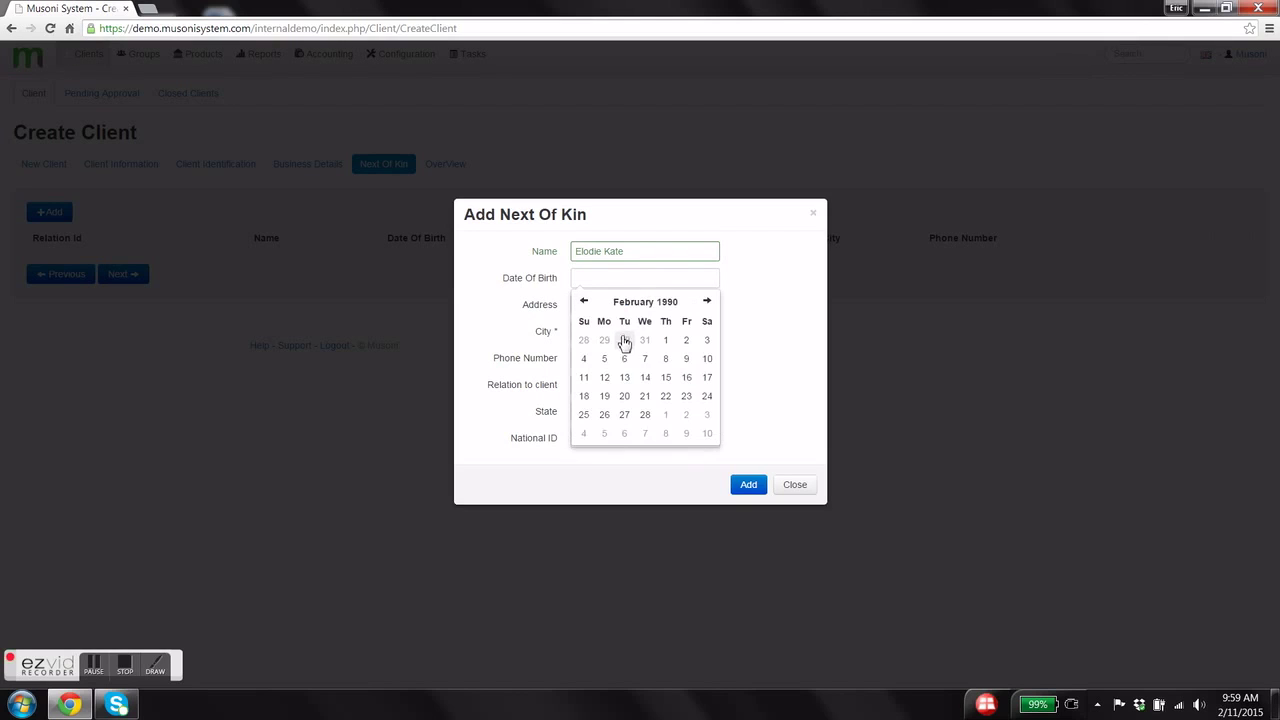
pyautogui.click(665, 341)
# - Add the Helmond address, relation Business Associate, state and National ID, then save the record
pyautogui.click(627, 306)
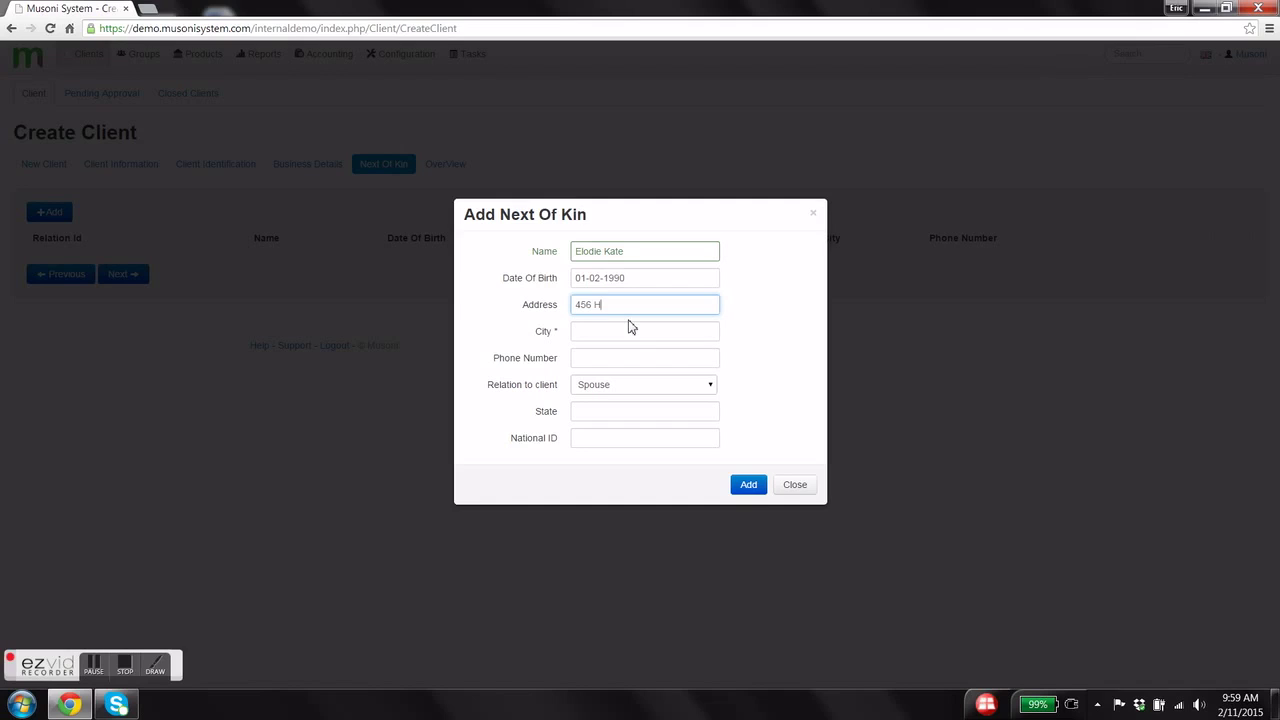
pyautogui.write('456 Helmond')
pyautogui.click(631, 333)
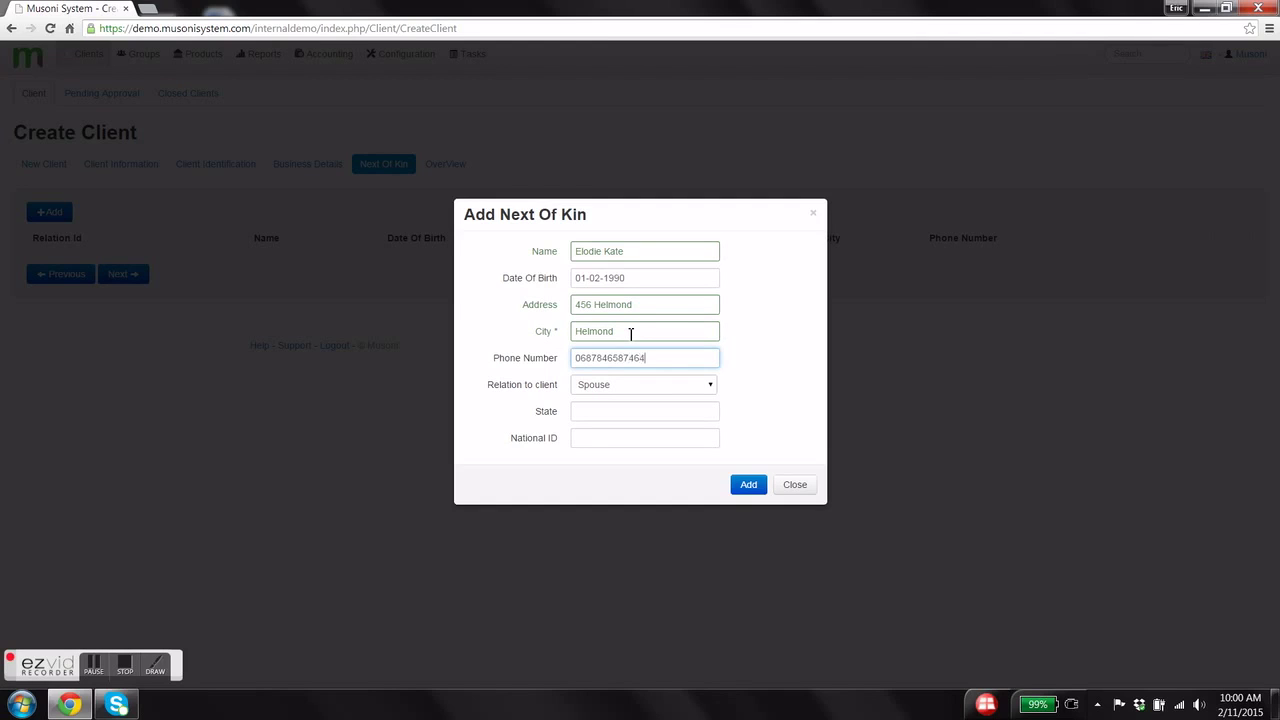
pyautogui.click(617, 389)
pyautogui.click(620, 431)
pyautogui.click(619, 414)
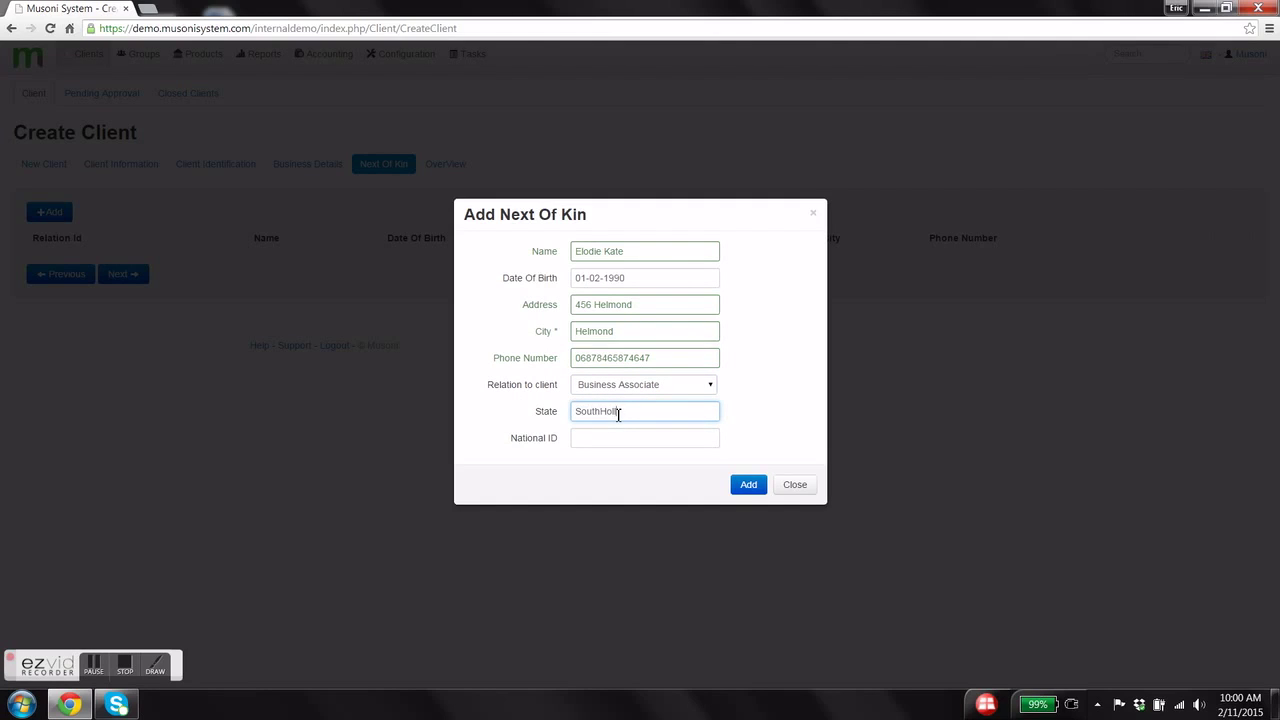
pyautogui.press('Tab')
pyautogui.write('0')
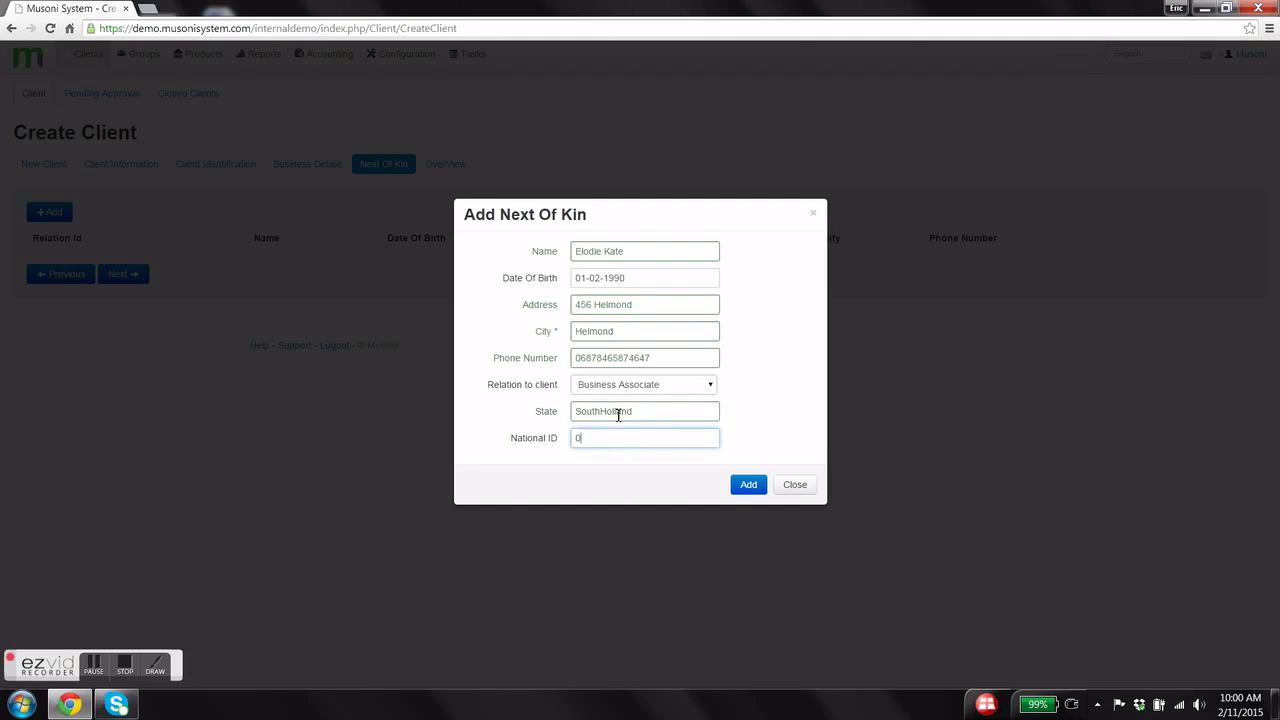
pyautogui.click(750, 485)
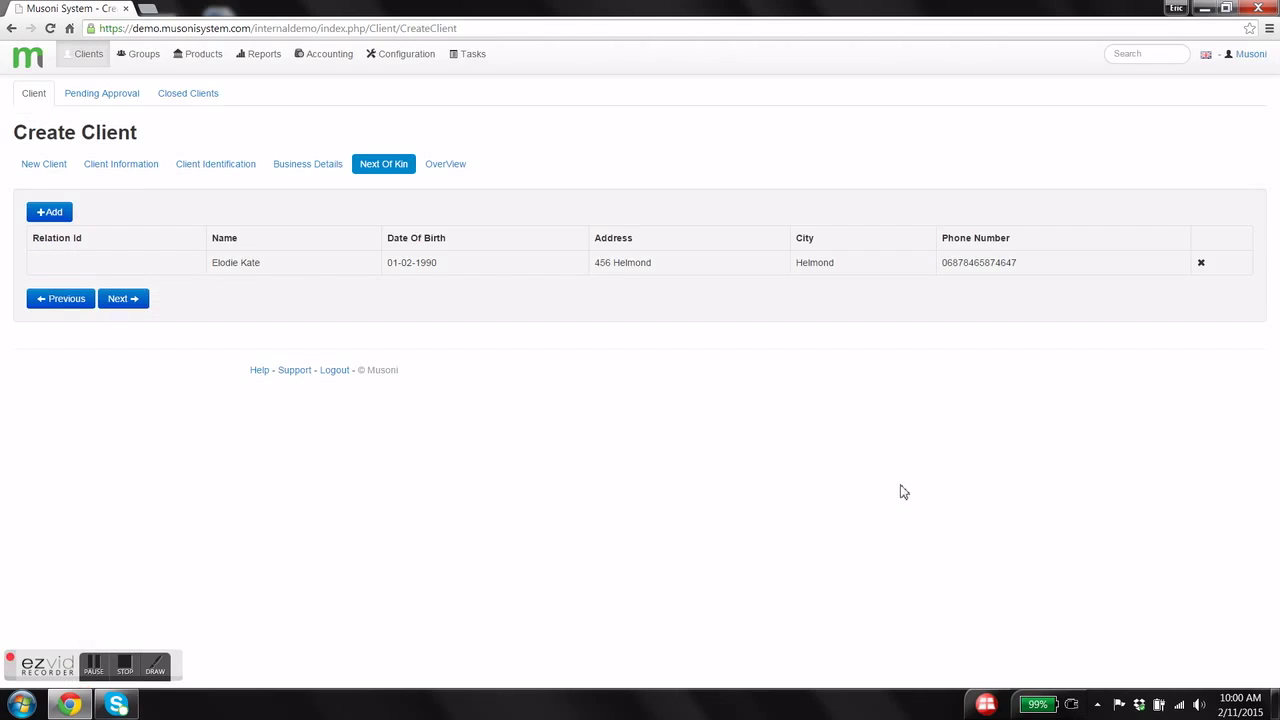
pyautogui.click(137, 300)
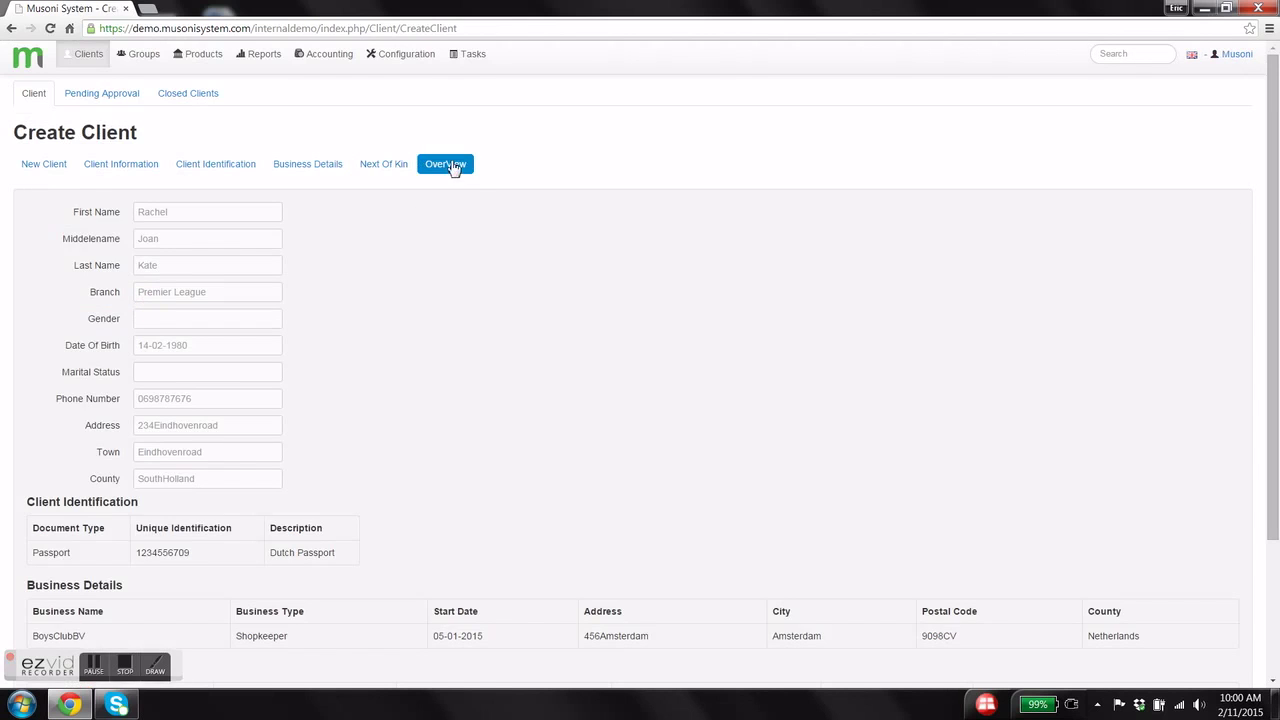
# - Save the new client from the Overview page, leaving it Pending Approval
pyautogui.scroll(-3, 310, 258)
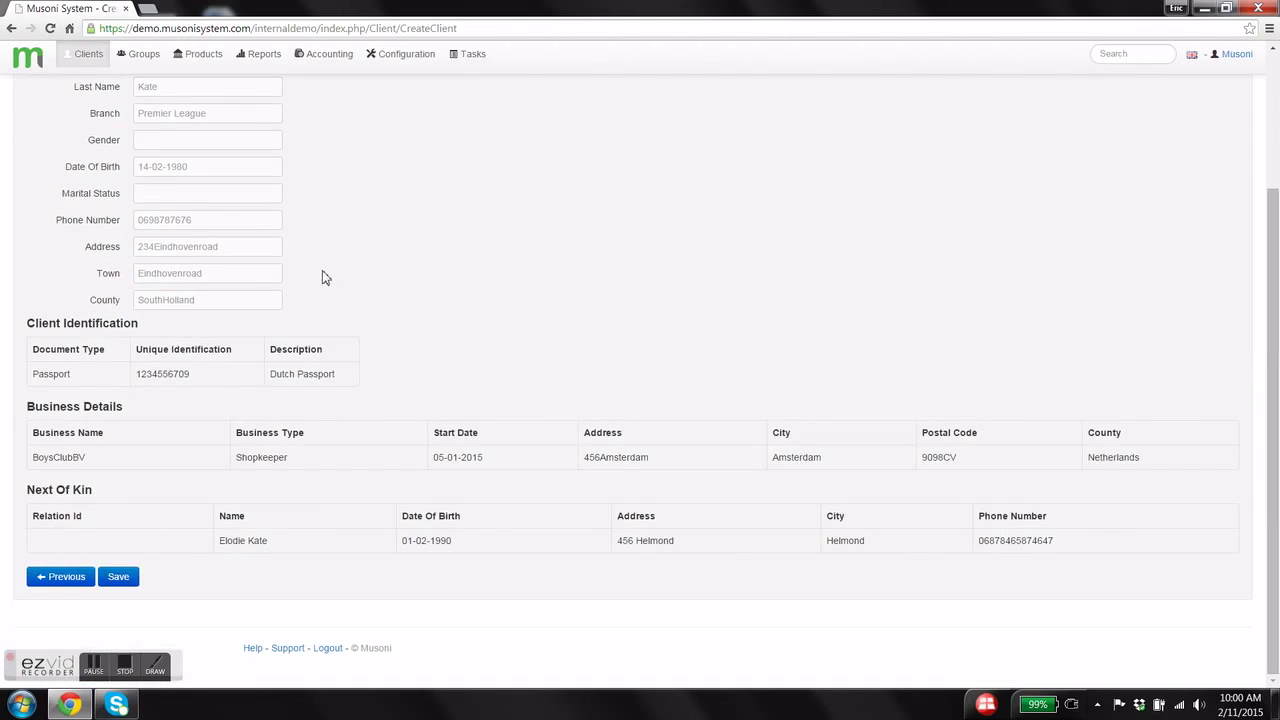
pyautogui.scroll(3, 326, 275)
pyautogui.scroll(-3, 330, 274)
pyautogui.click(128, 577)
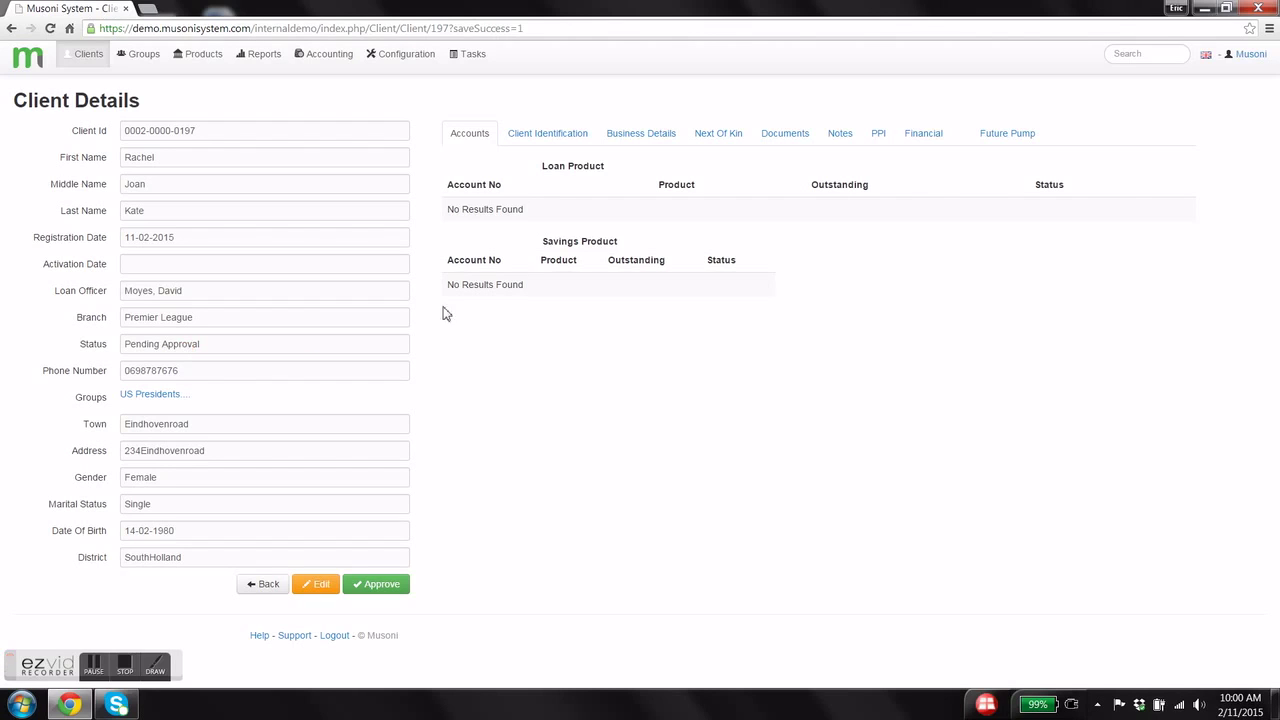
# - Approve the pending client dated 11-02-2015 with Compulsory Savings from the approvals list
pyautogui.click(46, 66)
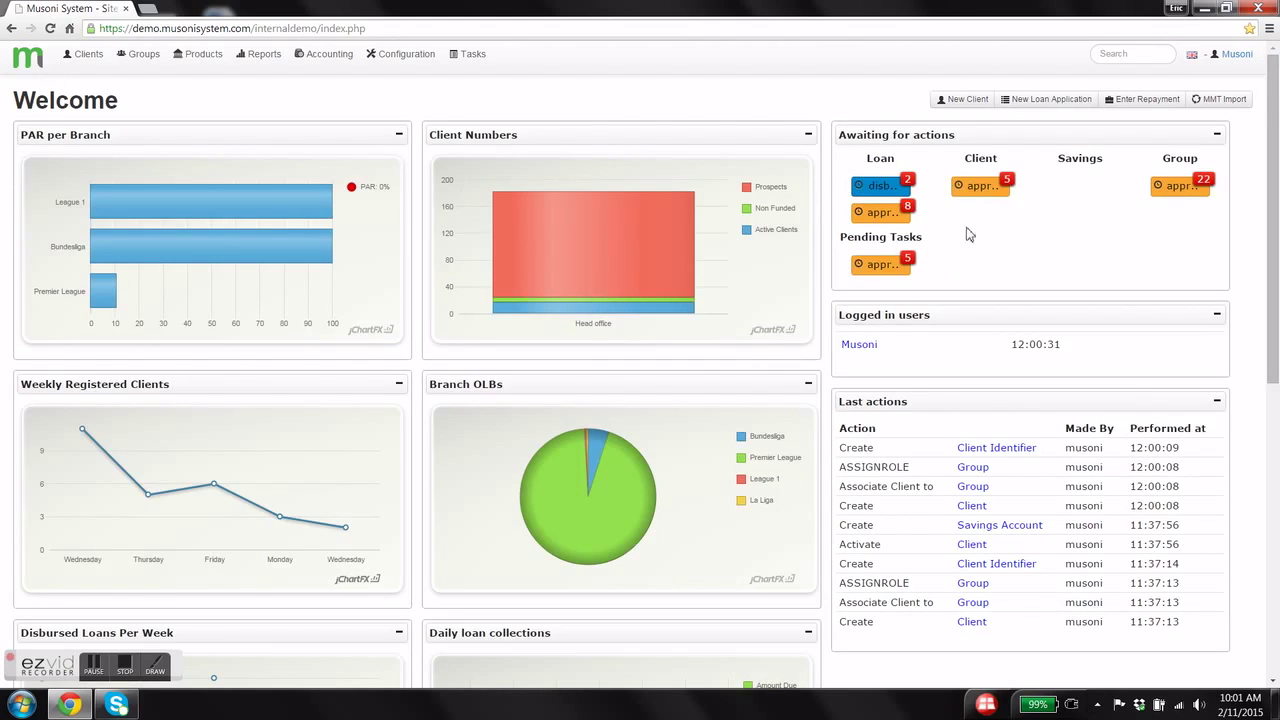
pyautogui.click(981, 187)
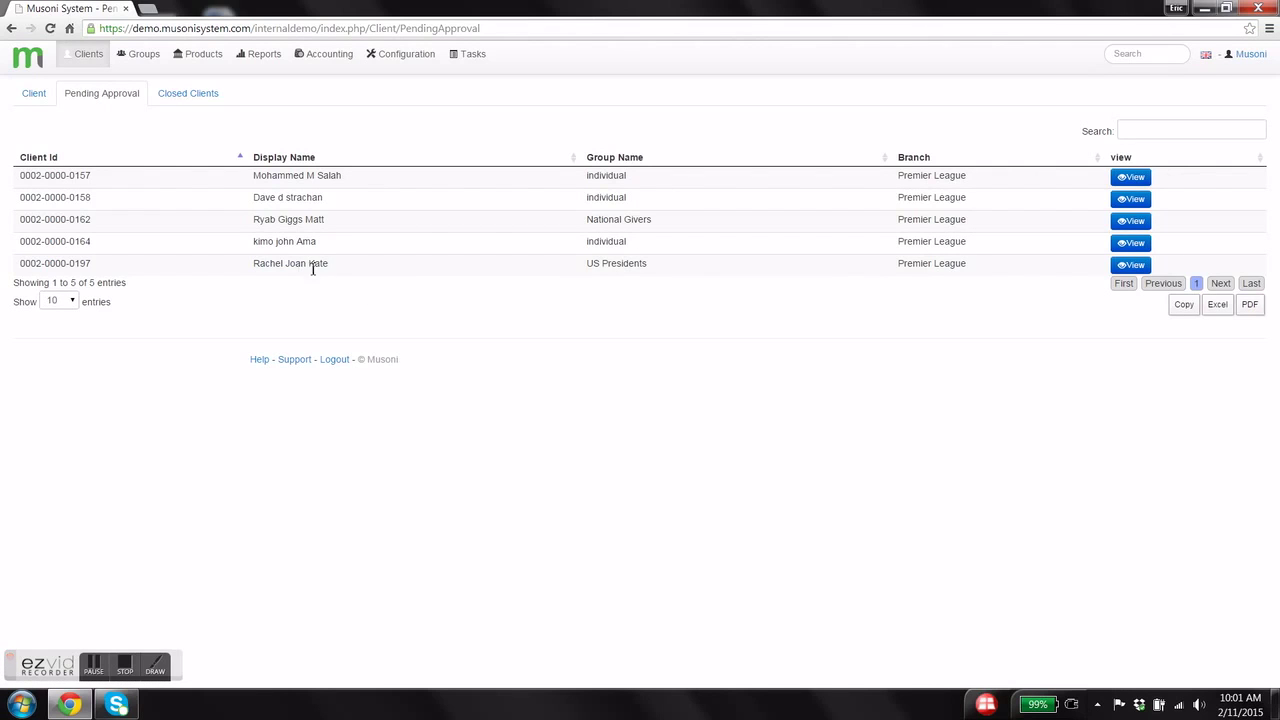
pyautogui.click(1131, 264)
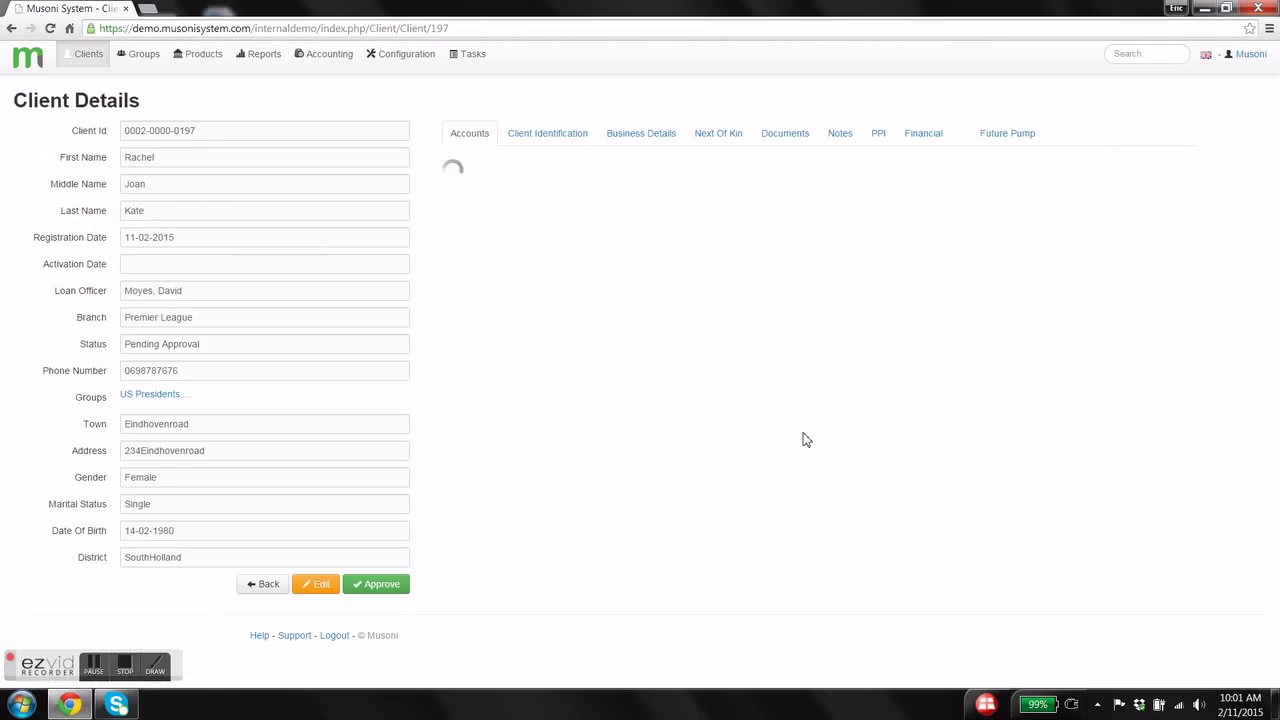
pyautogui.click(387, 590)
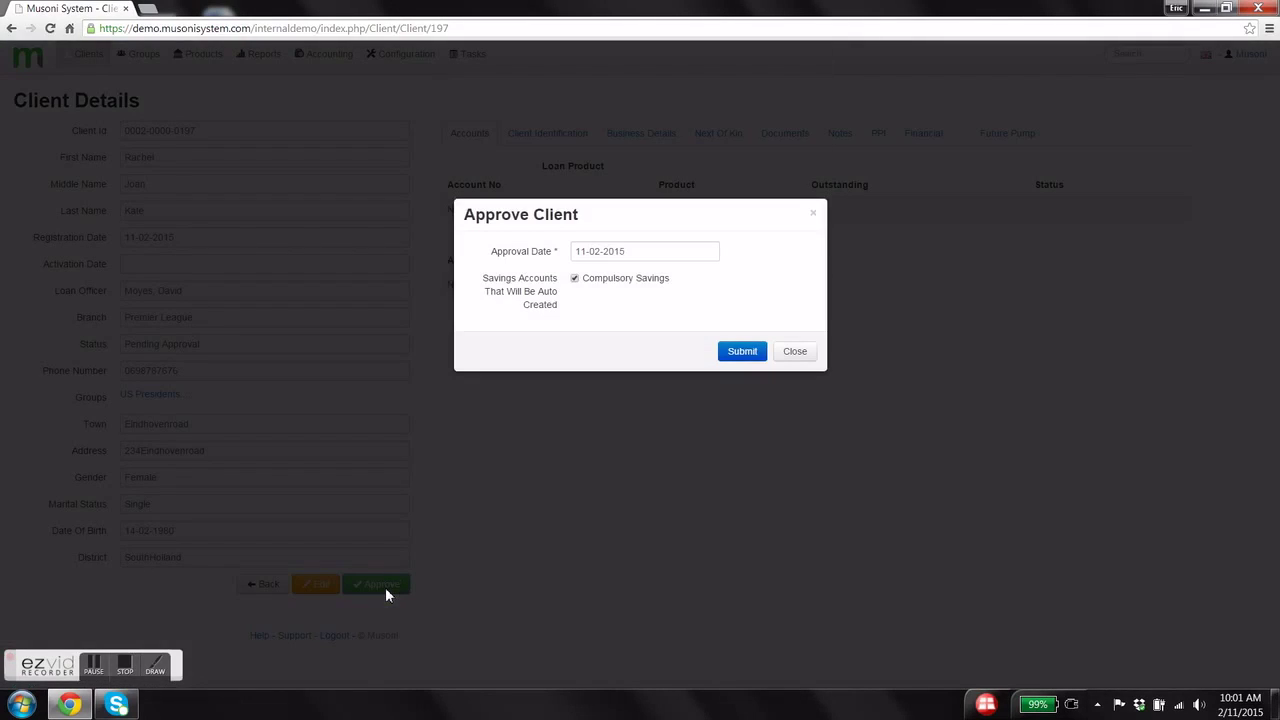
pyautogui.click(727, 356)
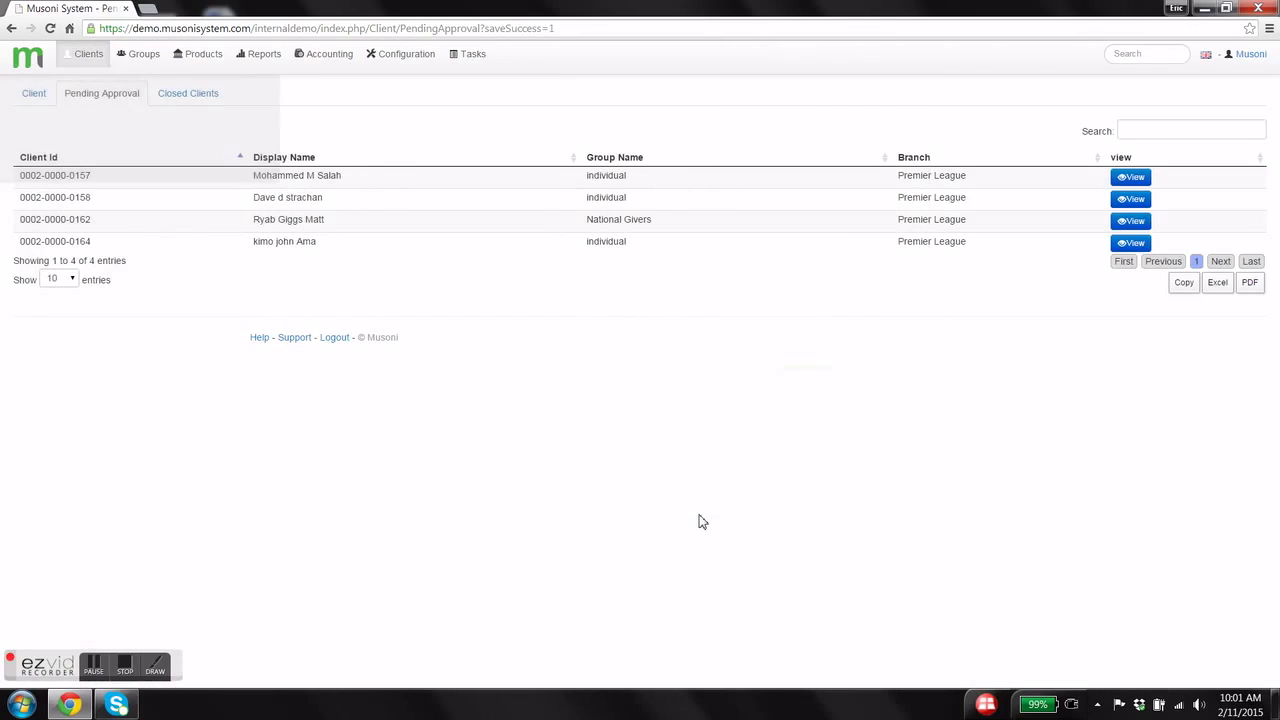
pyautogui.click(35, 95)
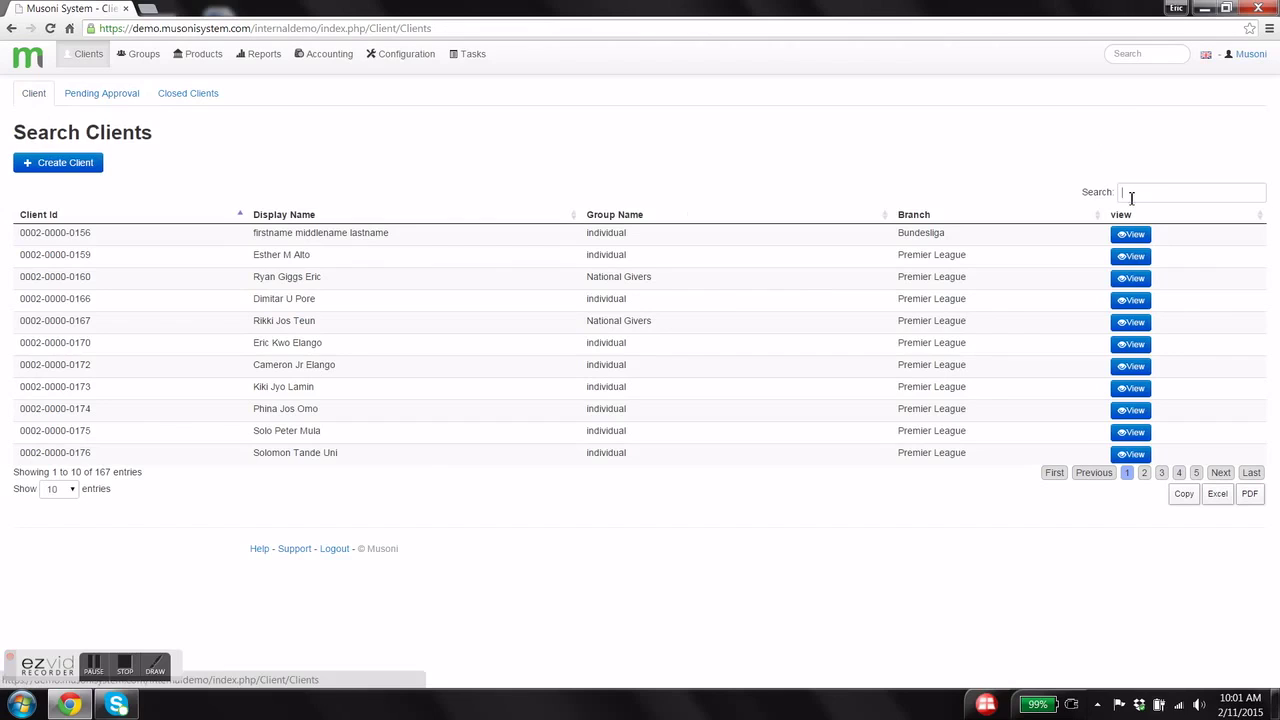
# - Search the client list by first name and open the new client's Active record
pyautogui.click(1131, 197)
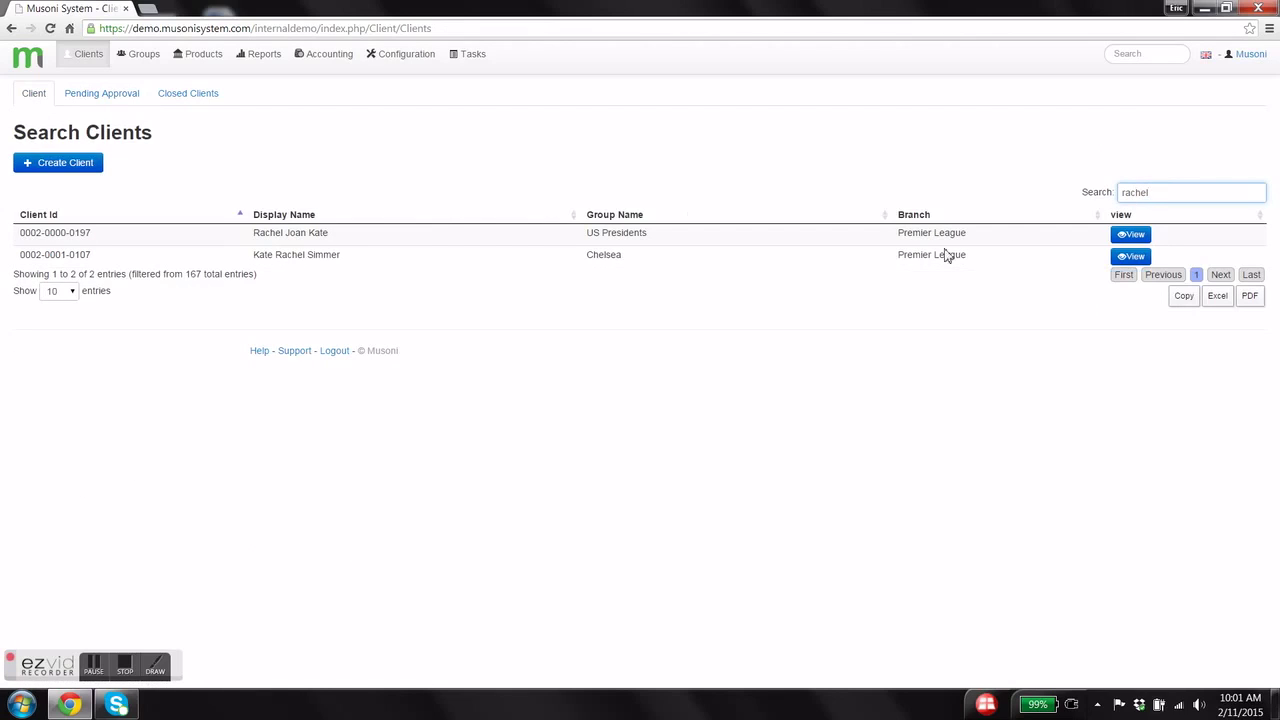
pyautogui.click(1128, 238)
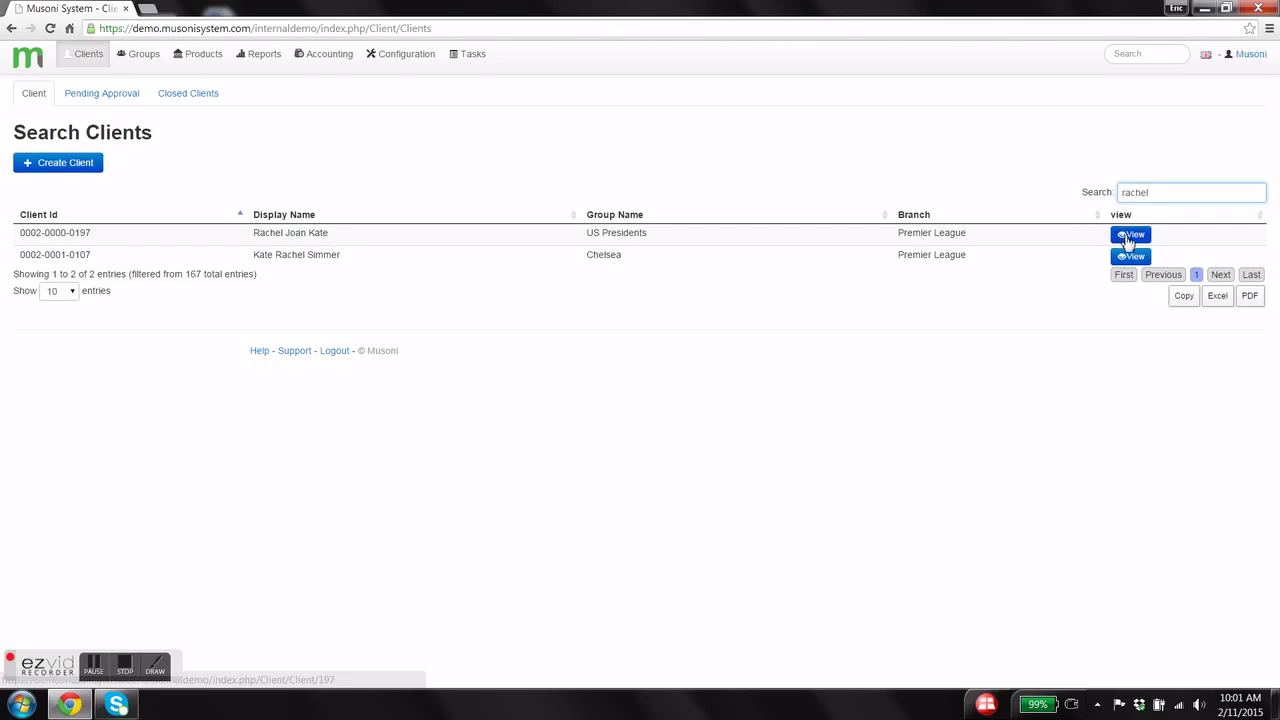